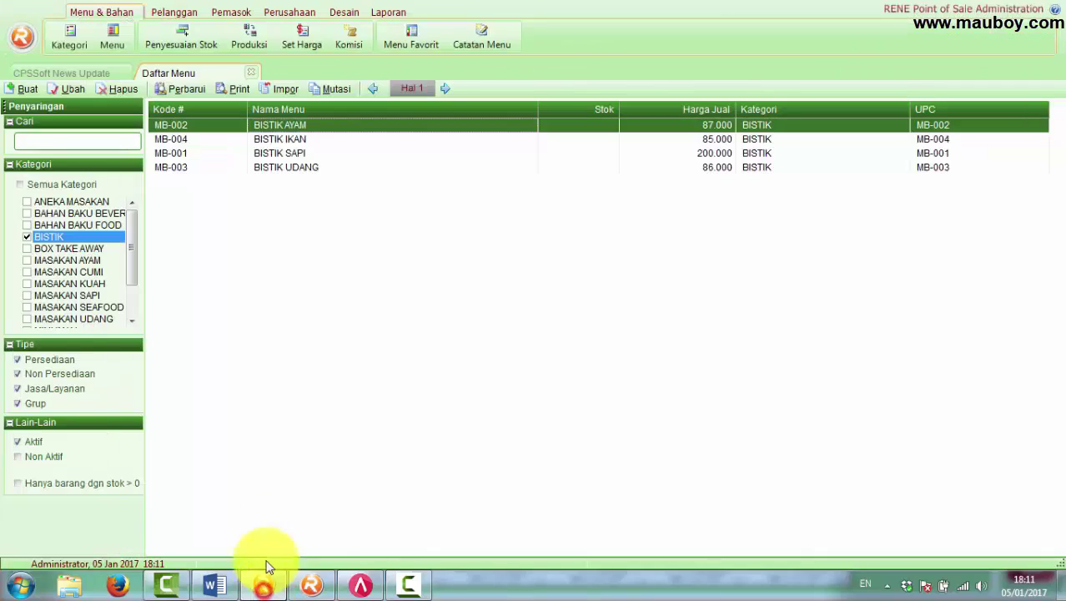
# - Close the menu list and review the terms of the promo "1 Point setiap Kelipatan 50.000" without changing it
pyautogui.click(250, 83)
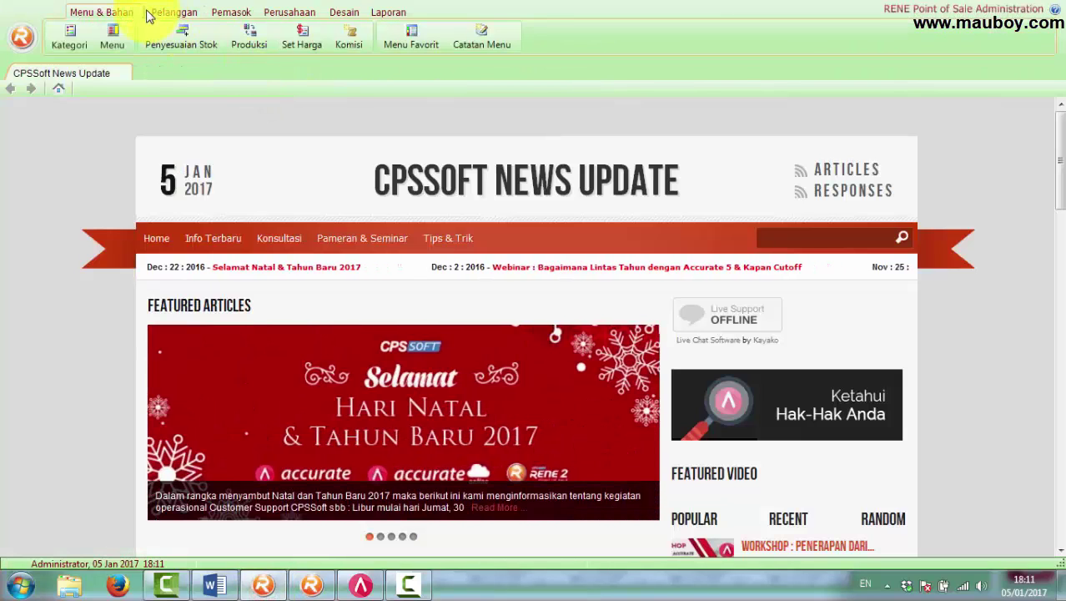
pyautogui.click(175, 13)
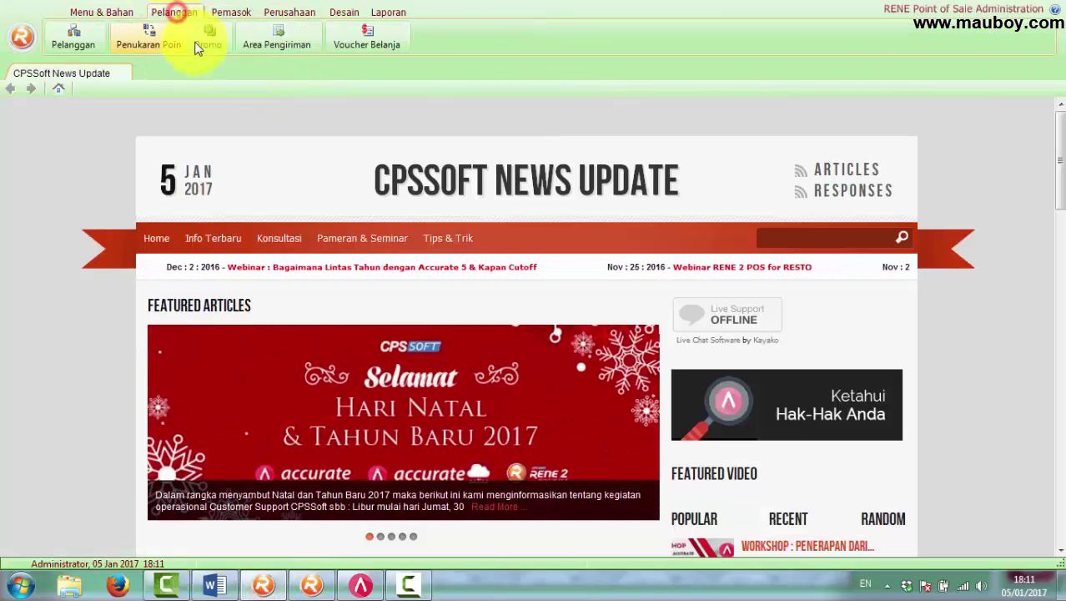
pyautogui.click(209, 37)
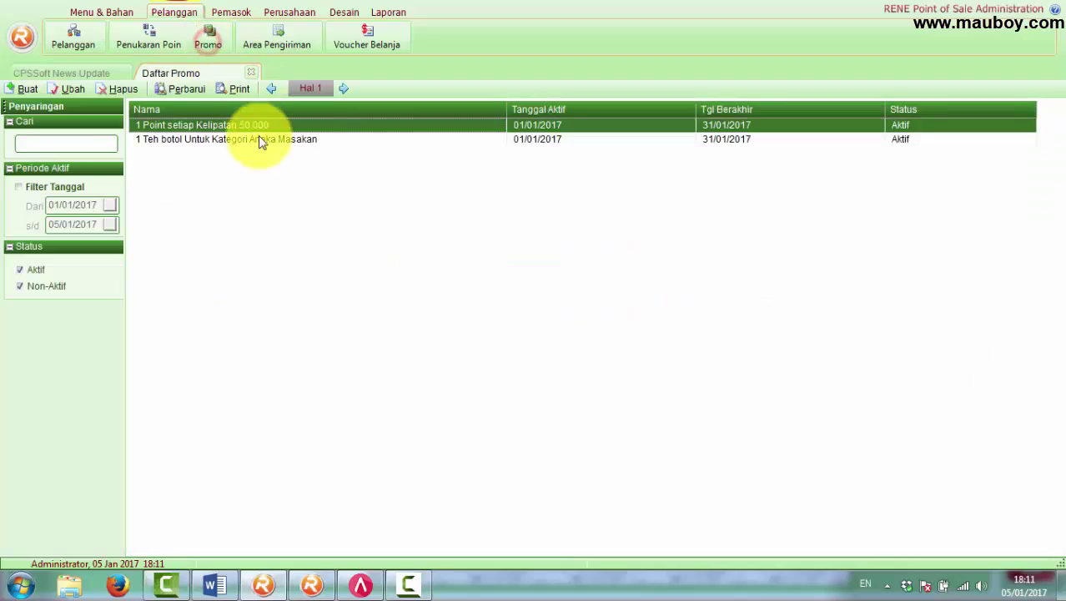
pyautogui.doubleClick(195, 124)
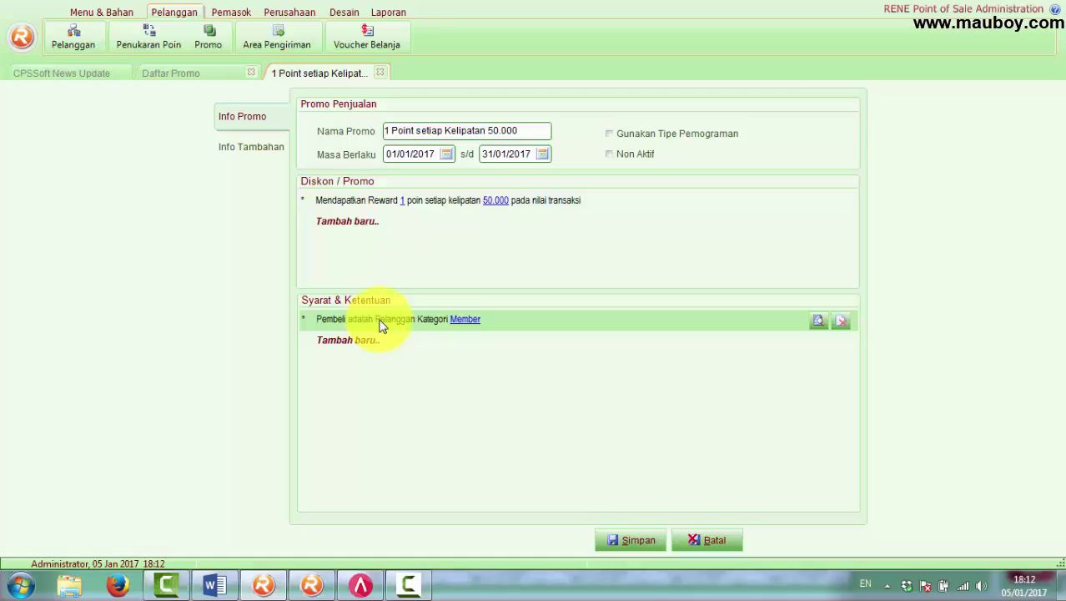
pyautogui.click(720, 538)
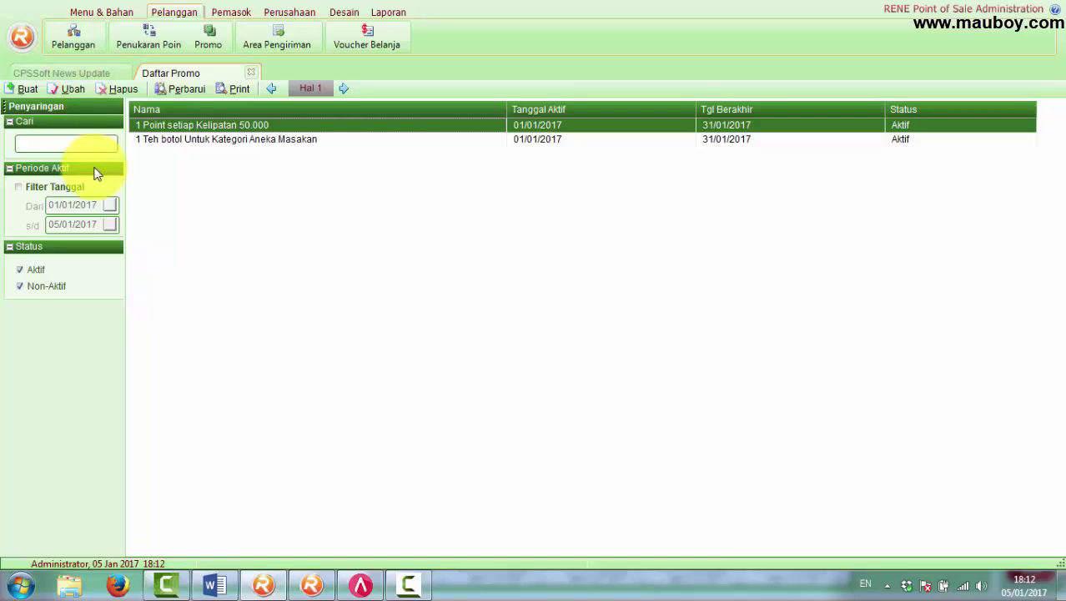
# - Filter the menu list to the BISTIK category and check the reward point setting in BISTIK AYAM's additional information
pyautogui.click(99, 15)
pyautogui.click(111, 40)
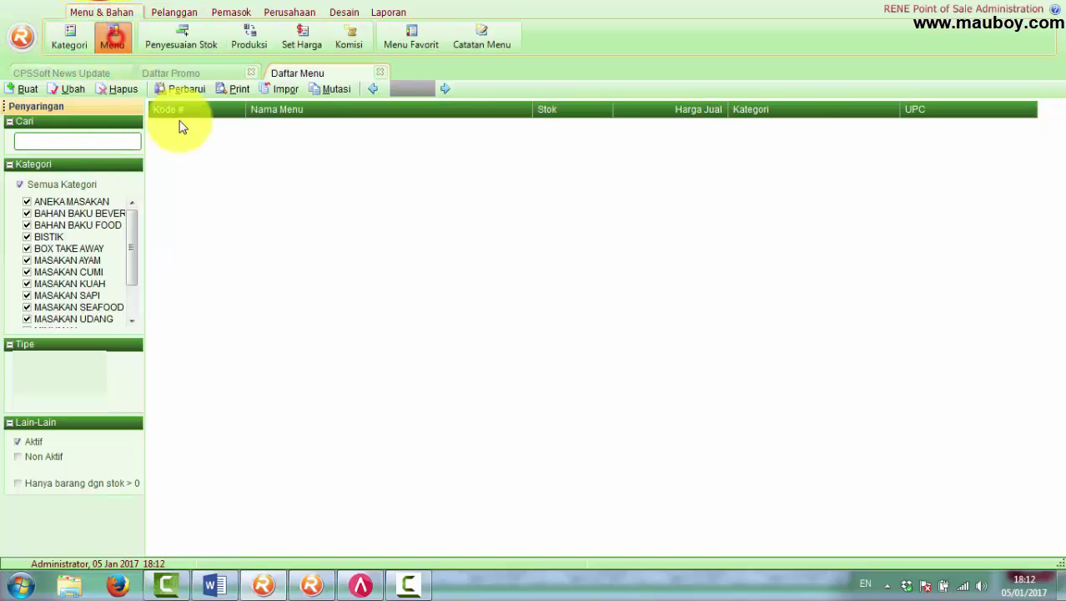
pyautogui.click(19, 187)
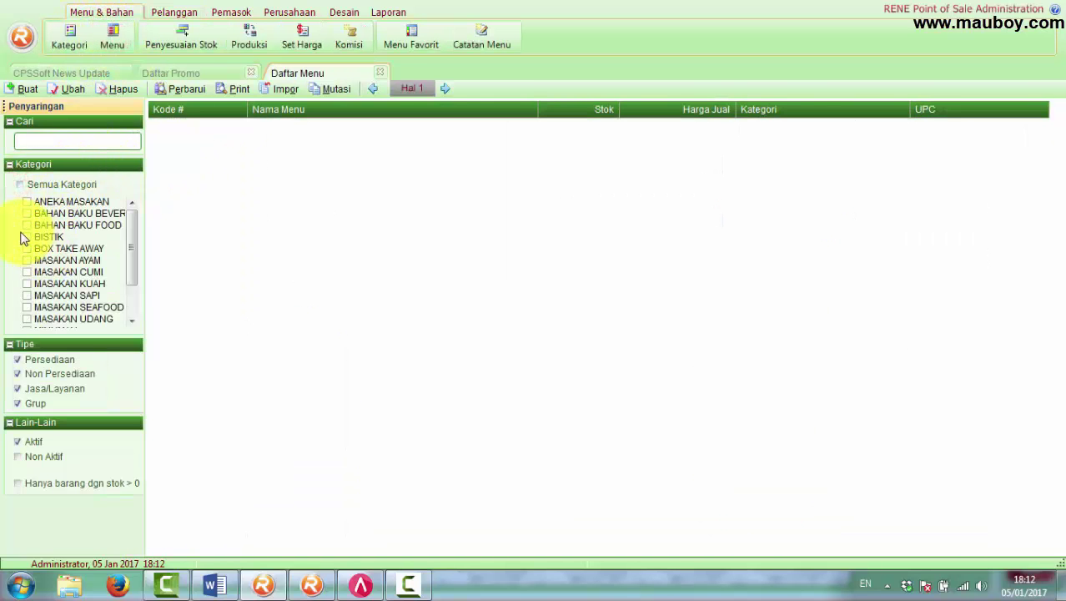
pyautogui.click(28, 237)
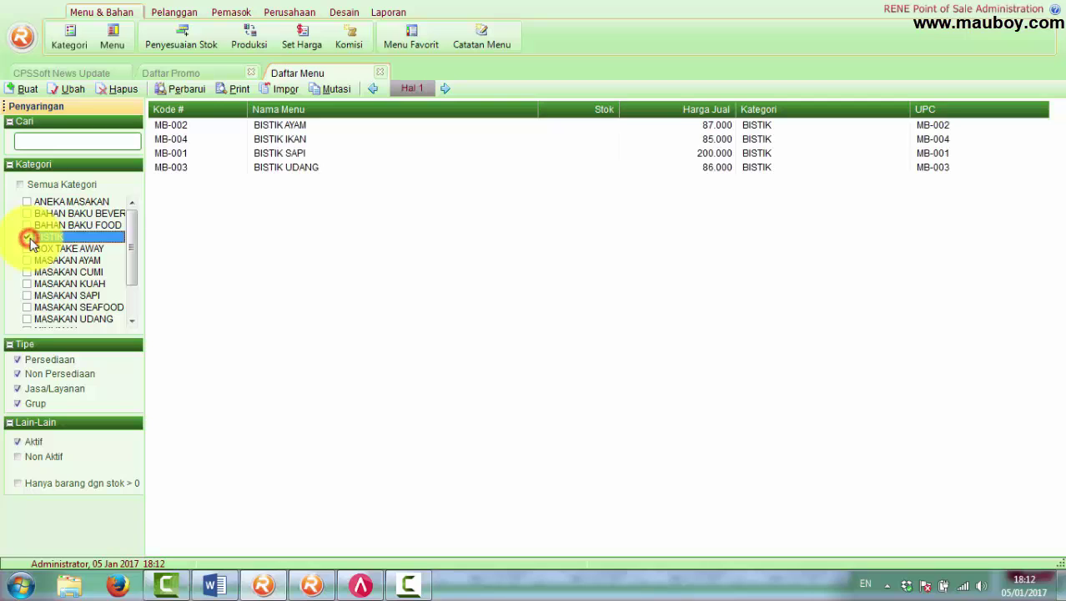
pyautogui.doubleClick(292, 125)
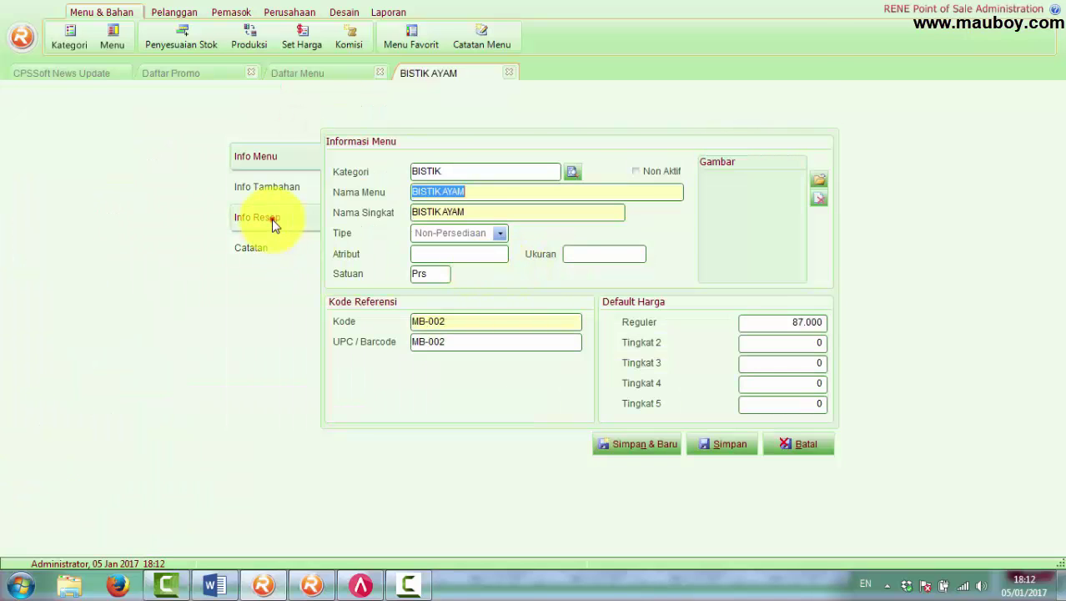
pyautogui.click(265, 219)
pyautogui.click(278, 192)
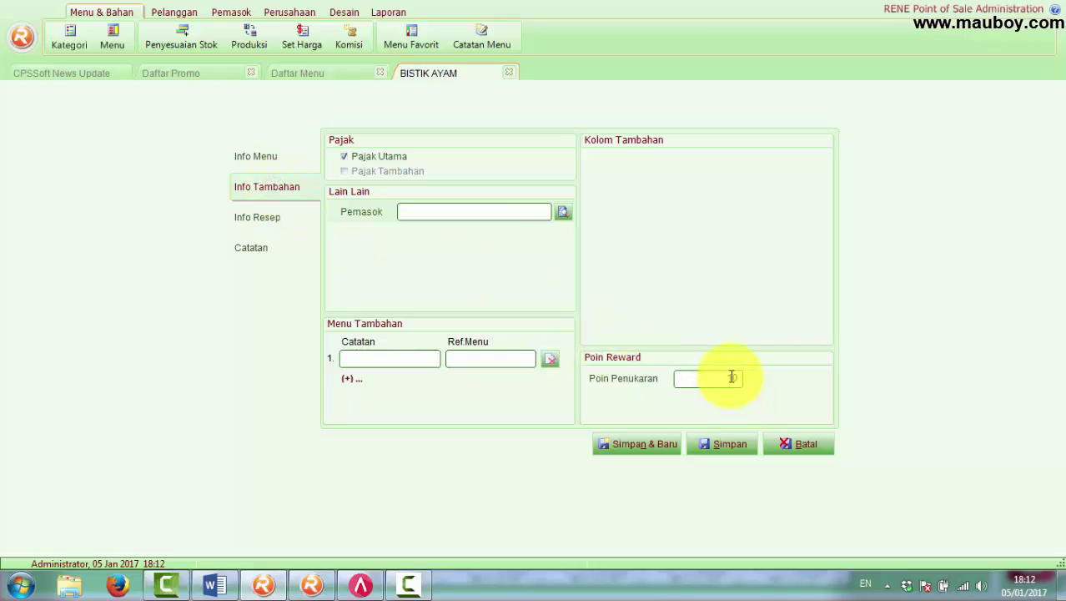
pyautogui.click(809, 445)
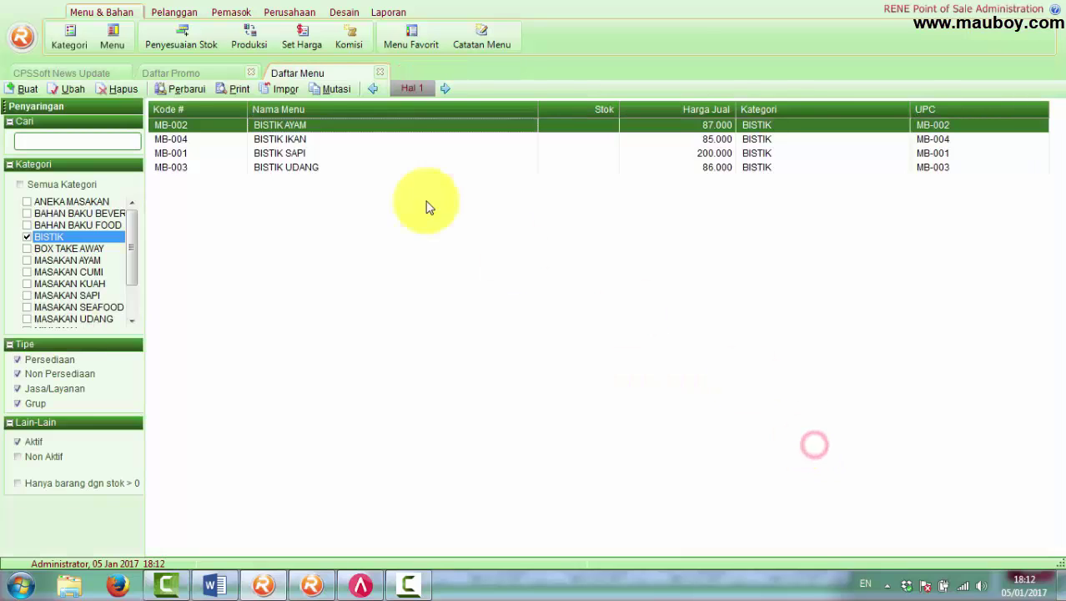
# - Examine the reward points of each member in the customer list
pyautogui.click(171, 12)
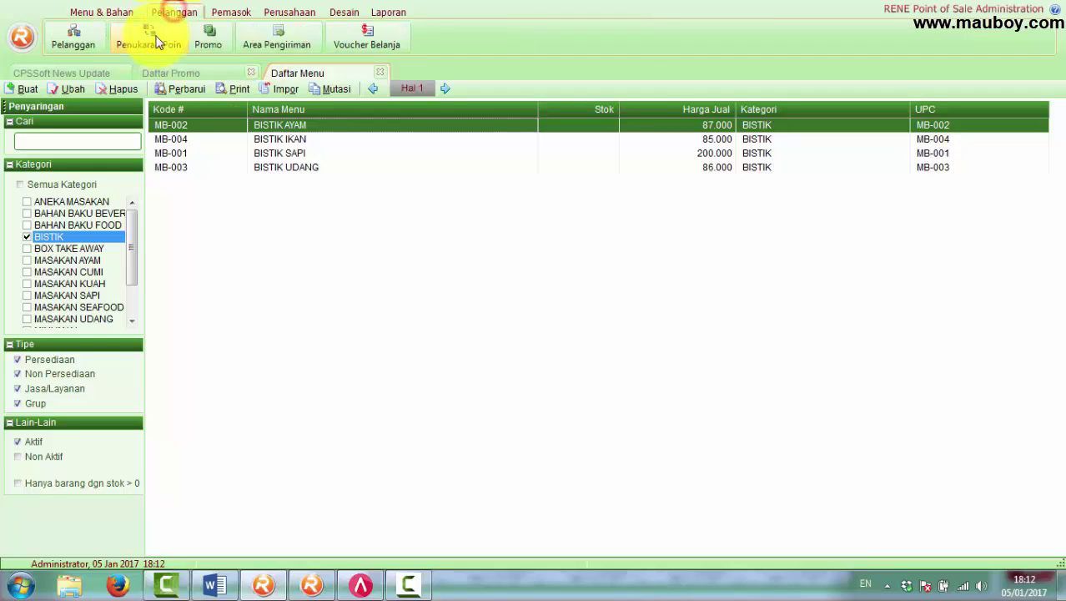
pyautogui.click(75, 37)
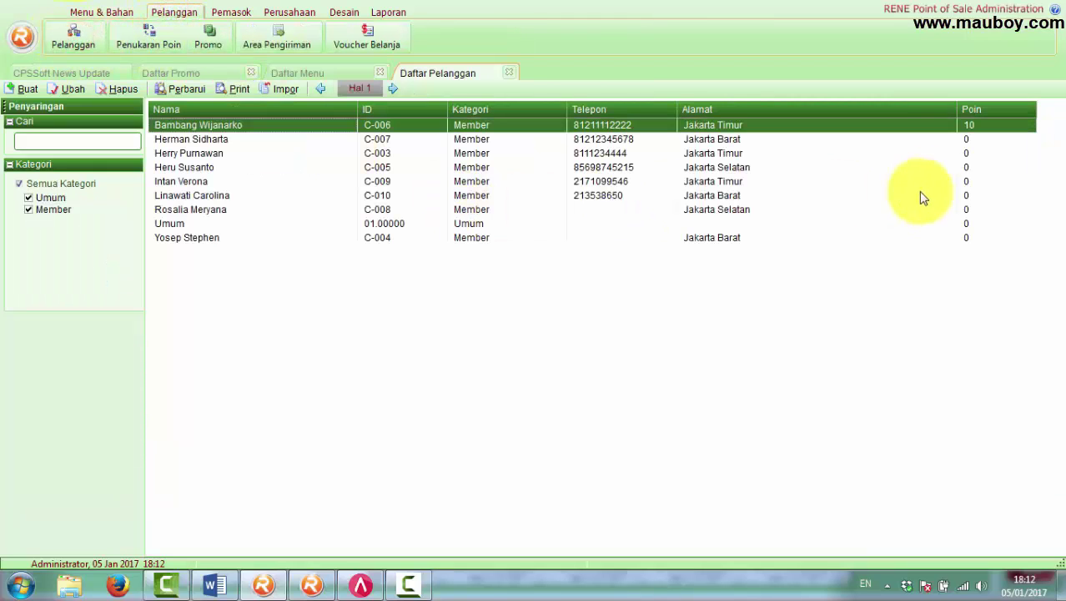
pyautogui.click(900, 144)
pyautogui.click(900, 129)
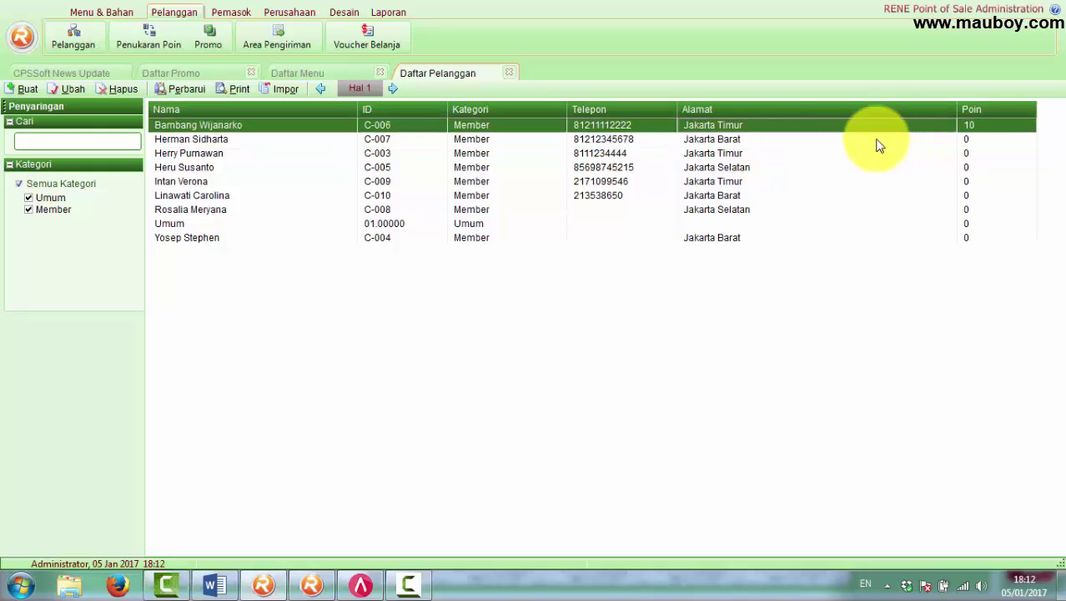
pyautogui.click(759, 139)
pyautogui.click(747, 154)
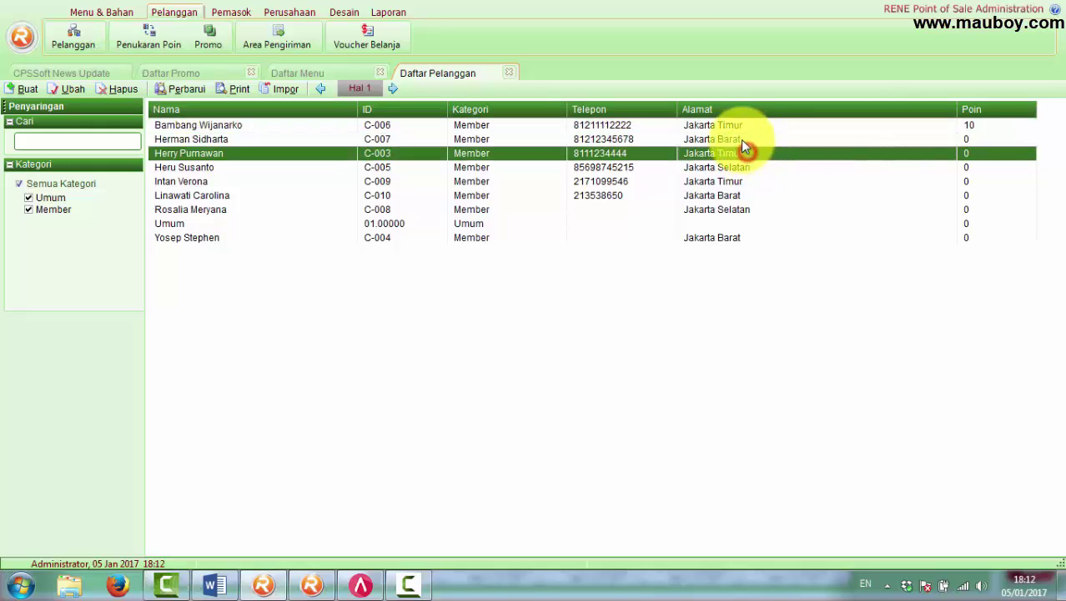
pyautogui.click(742, 139)
pyautogui.click(741, 126)
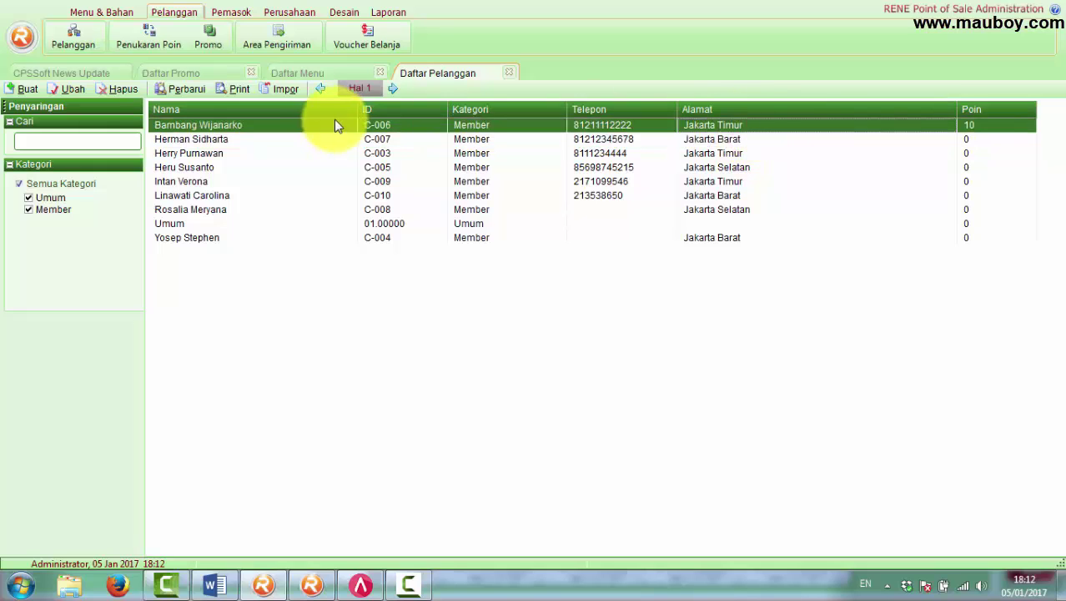
pyautogui.click(310, 73)
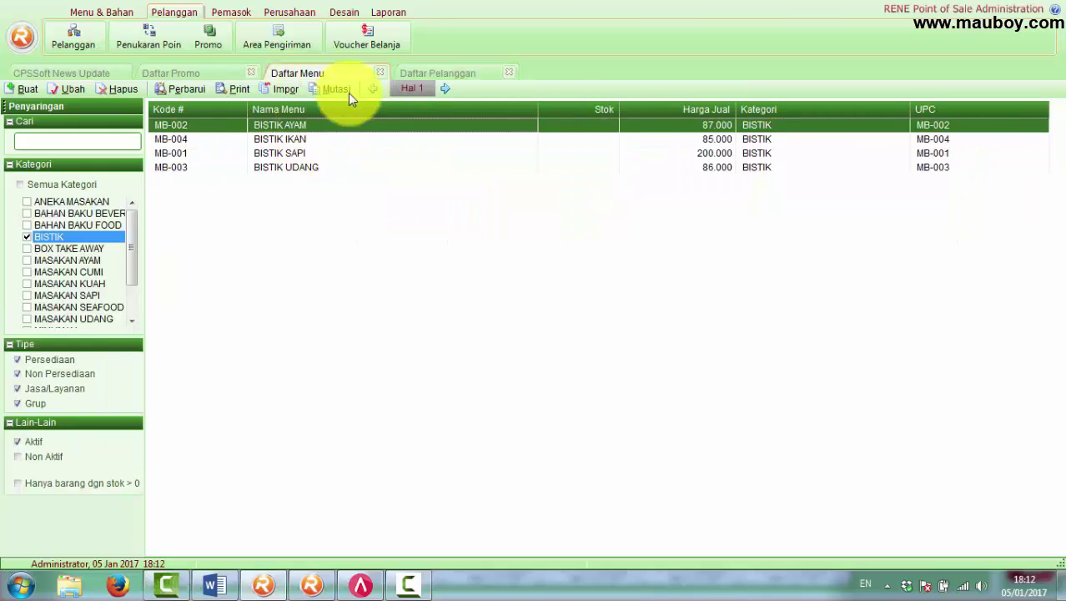
pyautogui.click(437, 74)
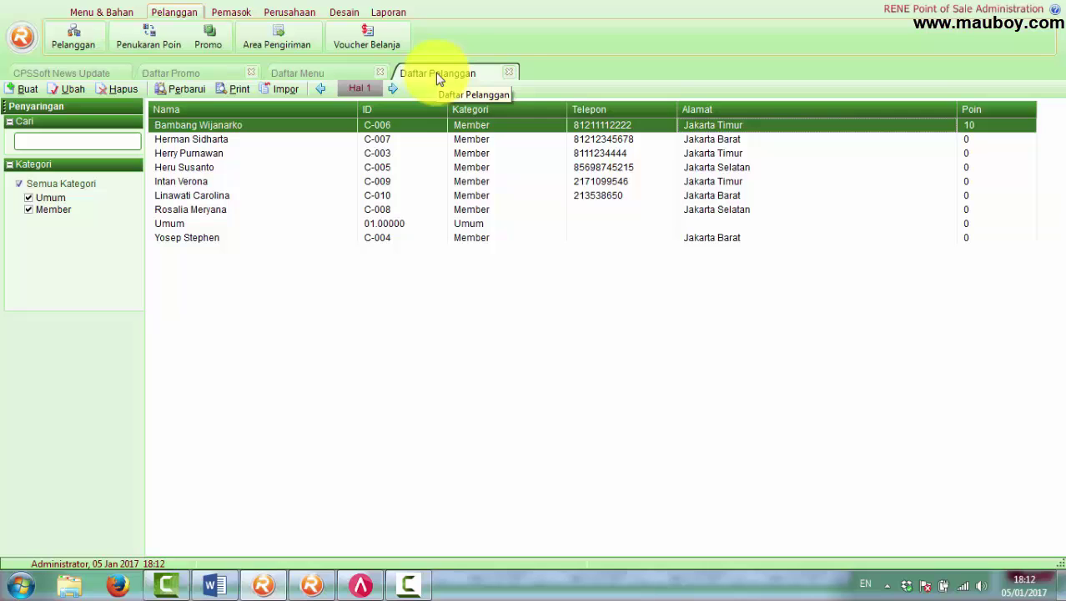
# - Switch to RENE Cashier, view the order screen for table 13, and return to RENE Administration
pyautogui.click(320, 584)
pyautogui.click(638, 255)
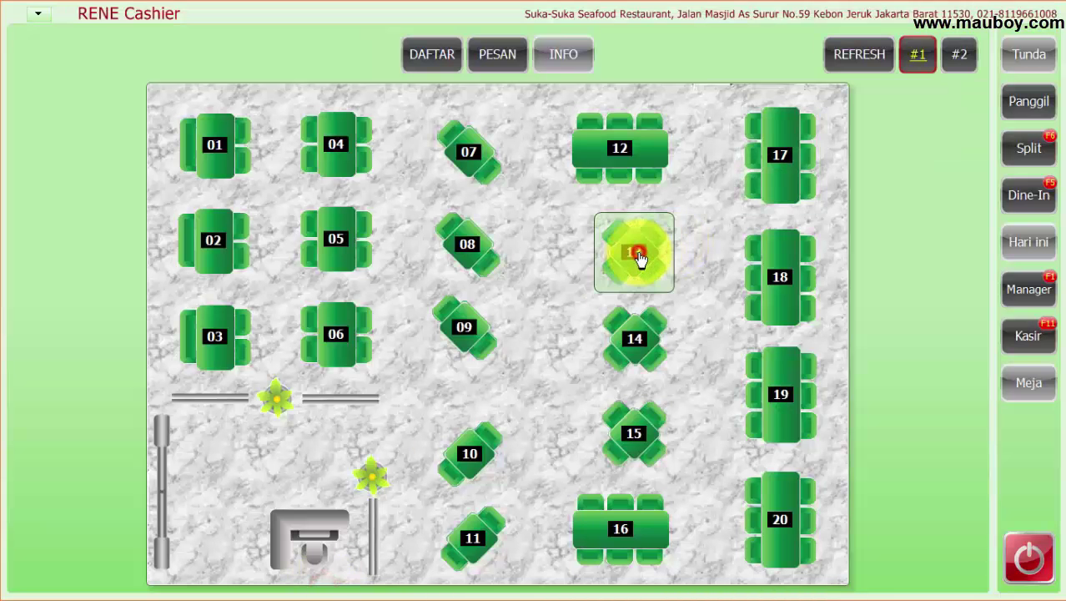
pyautogui.click(638, 257)
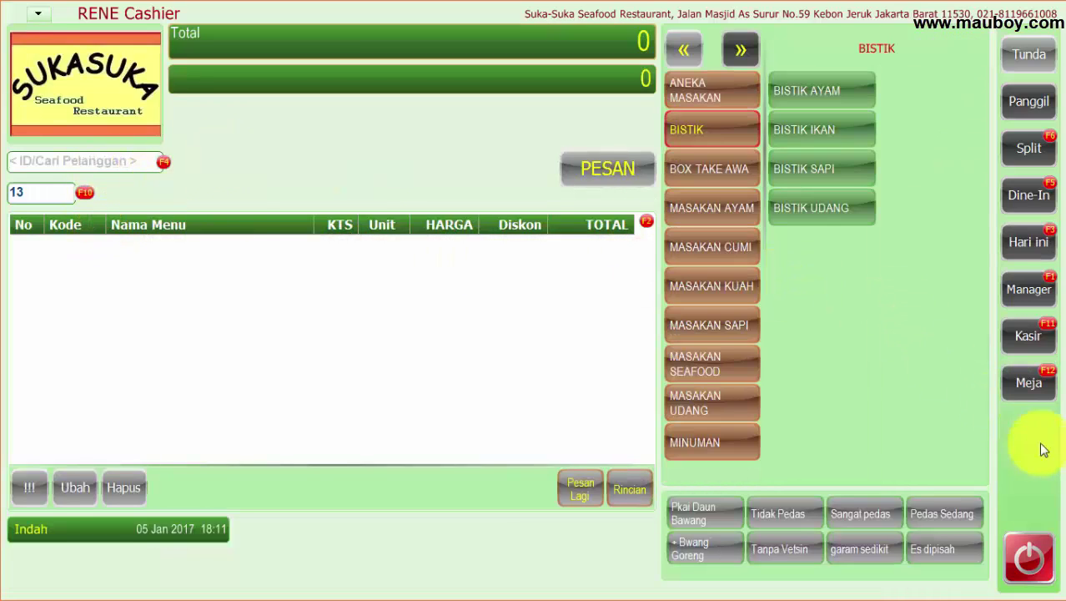
pyautogui.click(1028, 382)
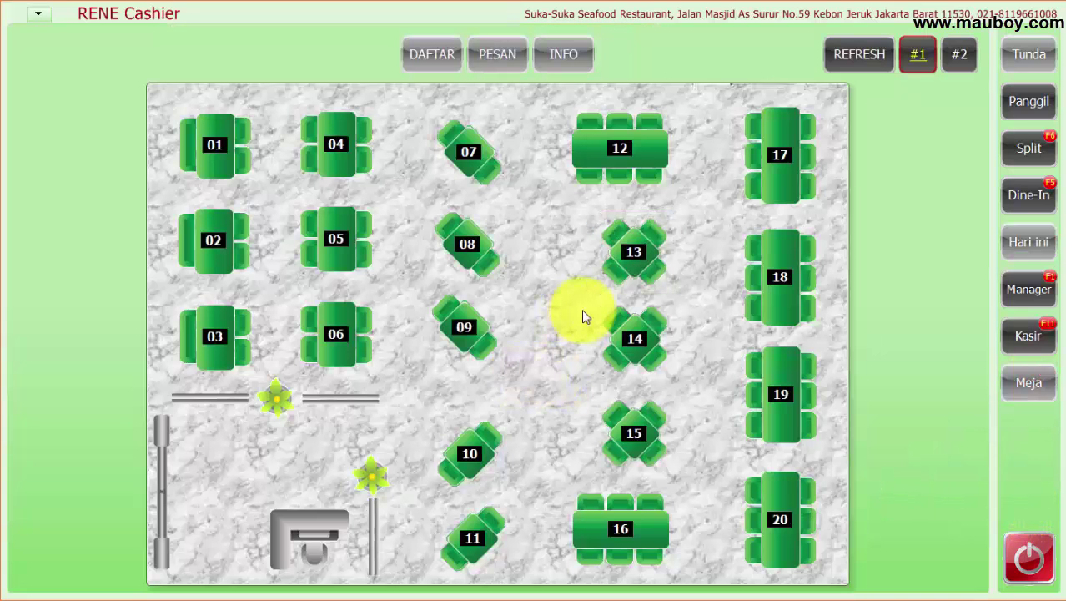
pyautogui.press('super')
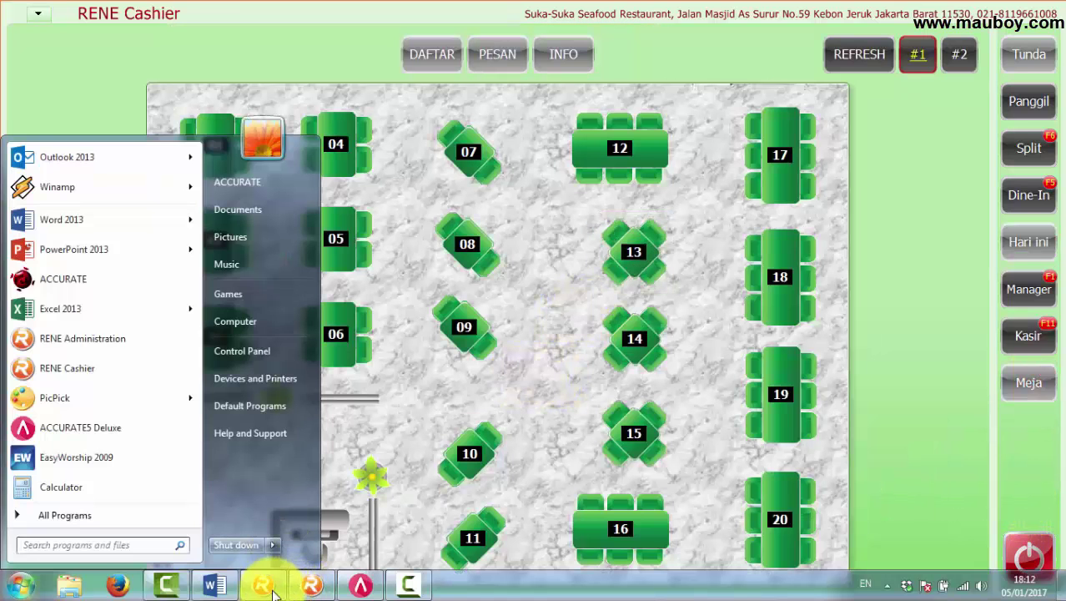
pyautogui.click(265, 582)
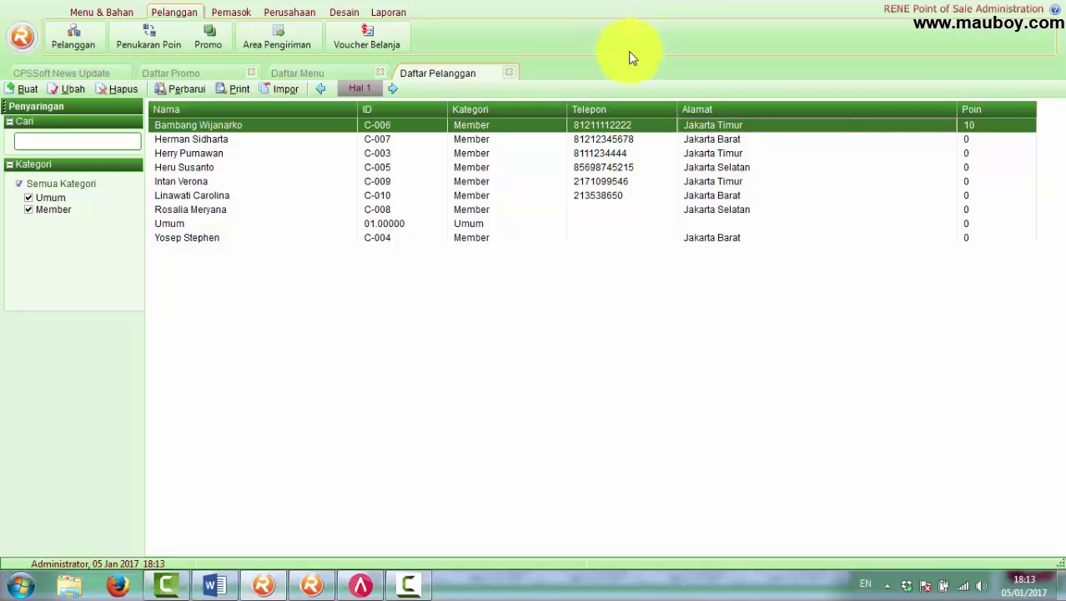
pyautogui.click(22, 584)
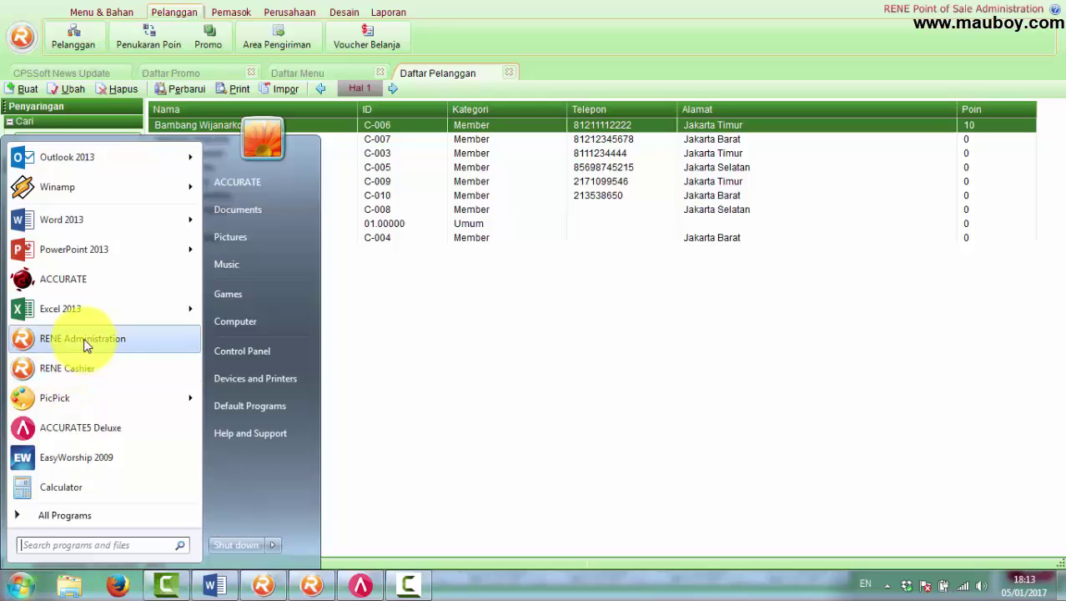
pyautogui.click(533, 333)
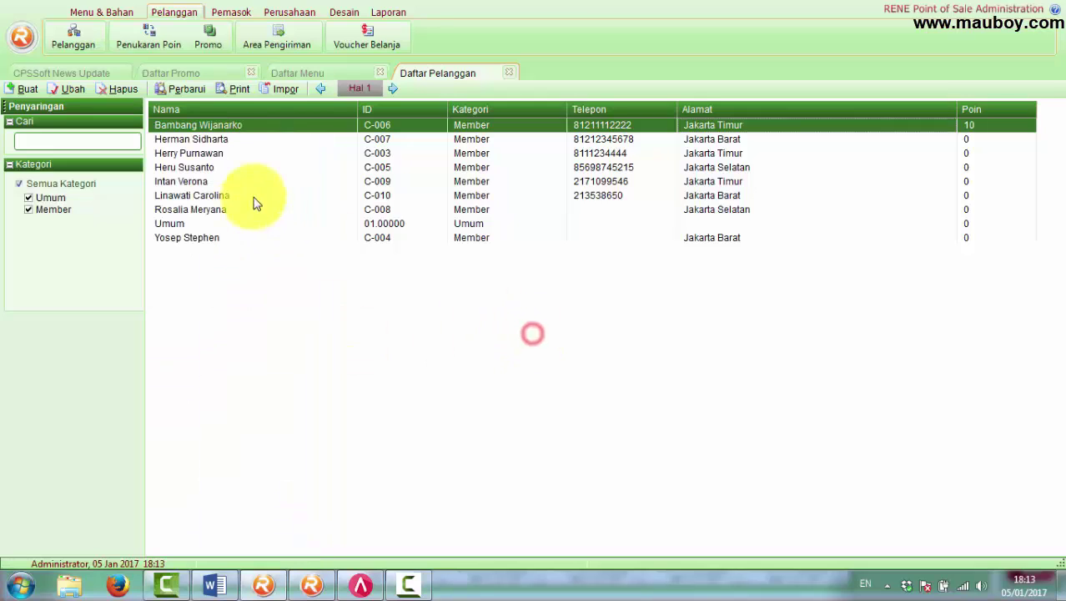
# - Create a new point redemption (Penukaran Poin) with transaction number PP/001
pyautogui.click(154, 42)
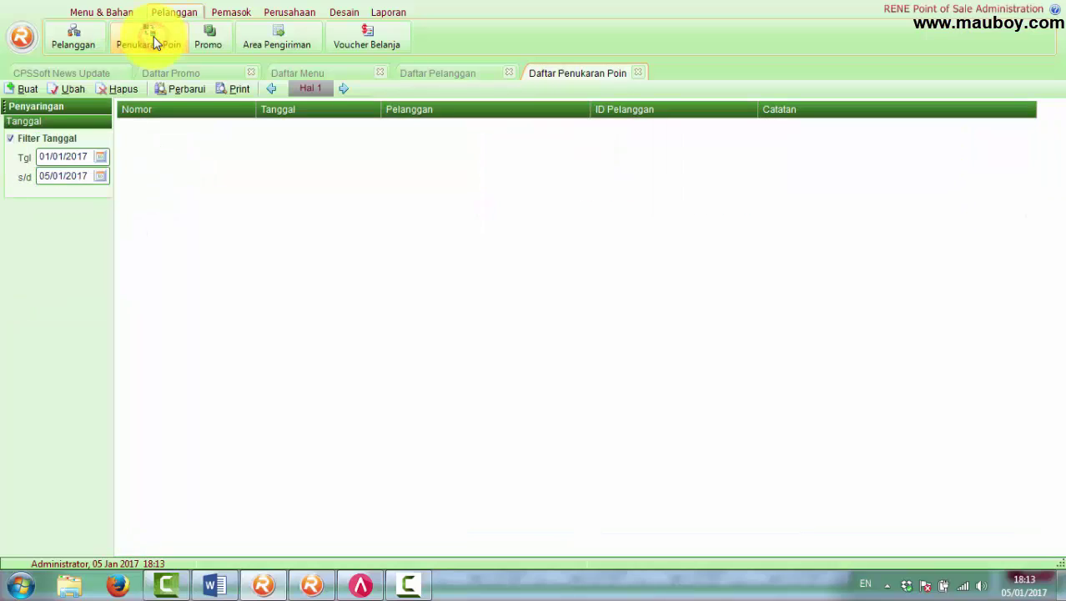
pyautogui.click(24, 90)
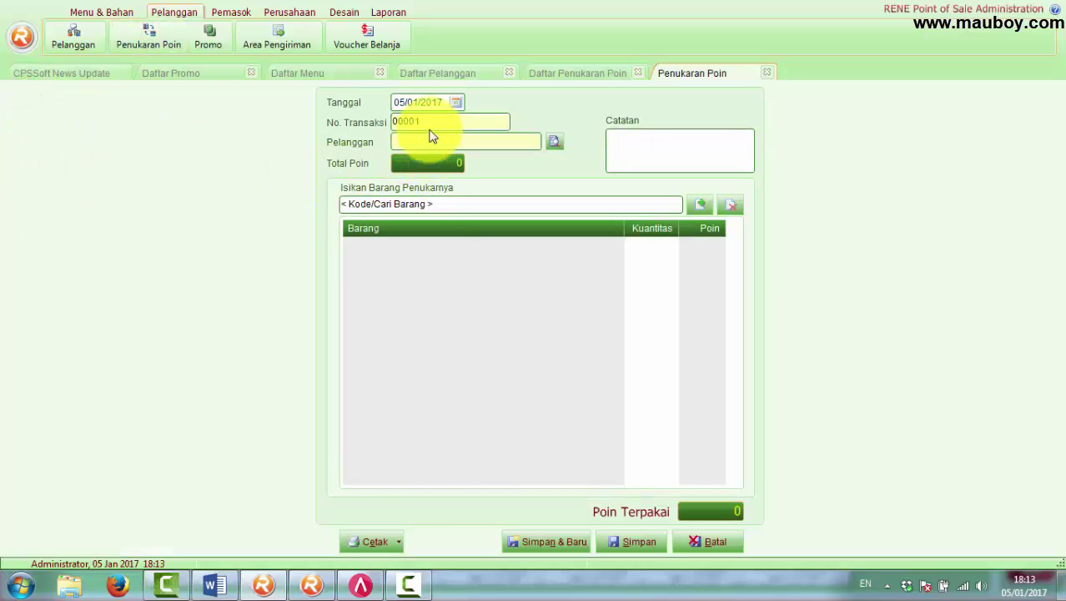
pyautogui.doubleClick(436, 123)
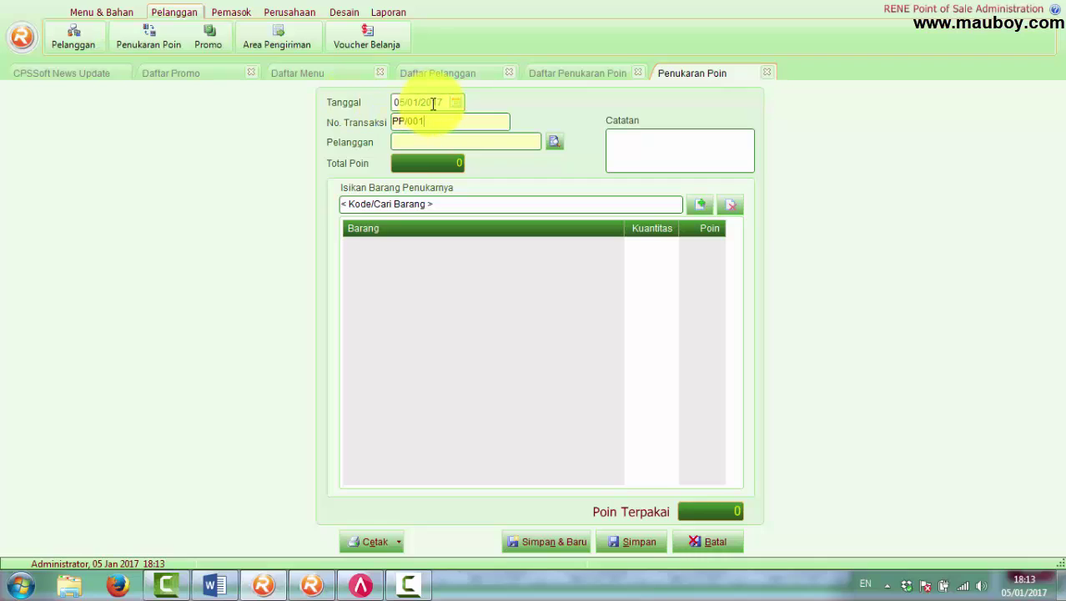
# - Look up and assign the member who holds 10 points as the redemption's customer
pyautogui.click(440, 142)
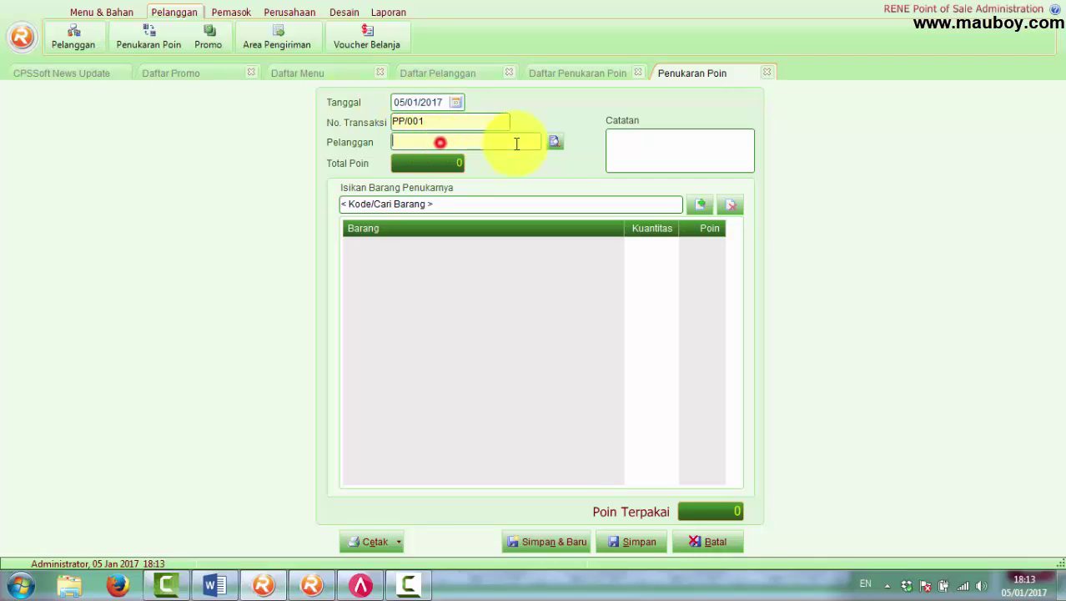
pyautogui.click(555, 142)
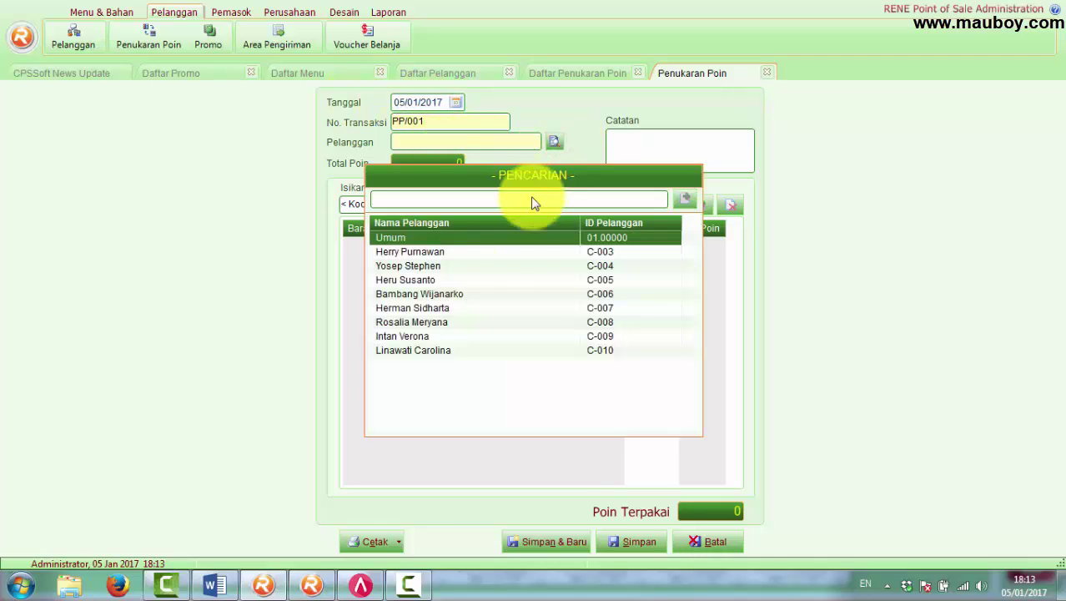
pyautogui.click(411, 293)
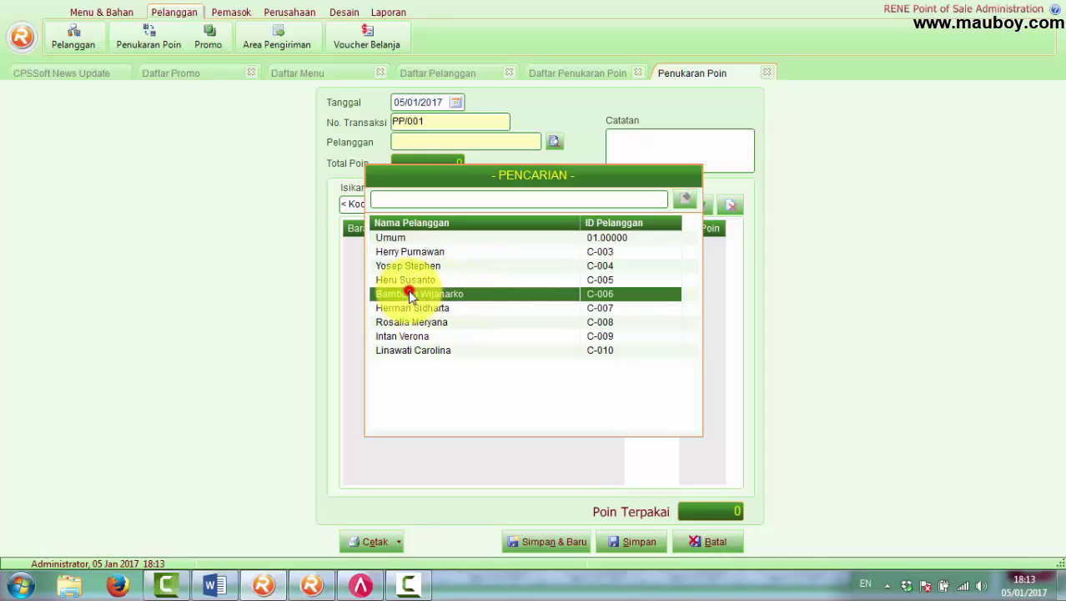
pyautogui.doubleClick(414, 293)
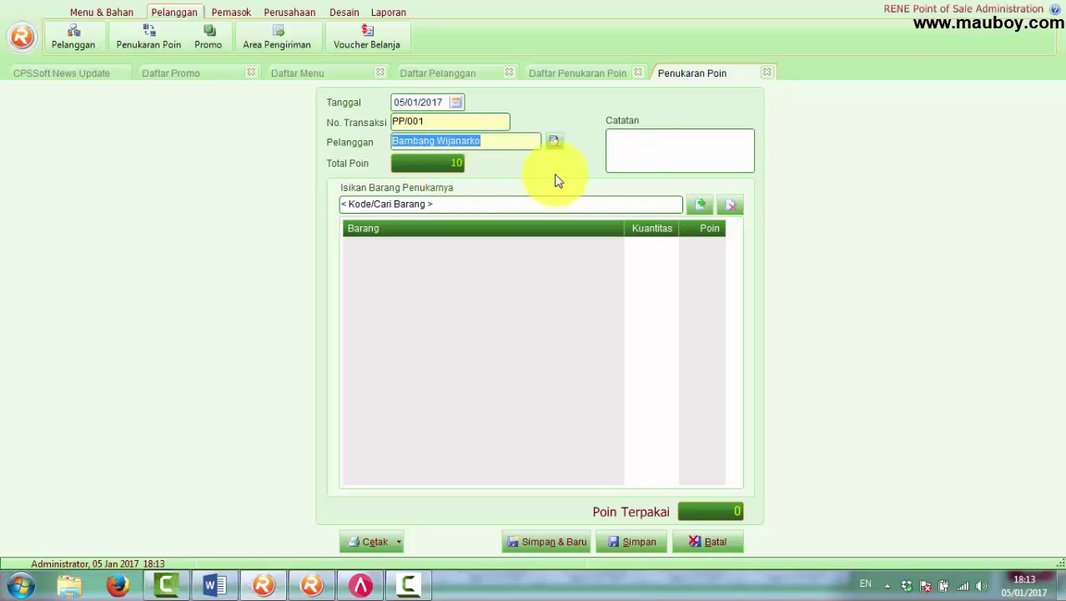
# - Enter the note "Penukaran 10 Point dengan Bistik Ayam" and add BISTIK AYAM as the redemption item
pyautogui.click(634, 139)
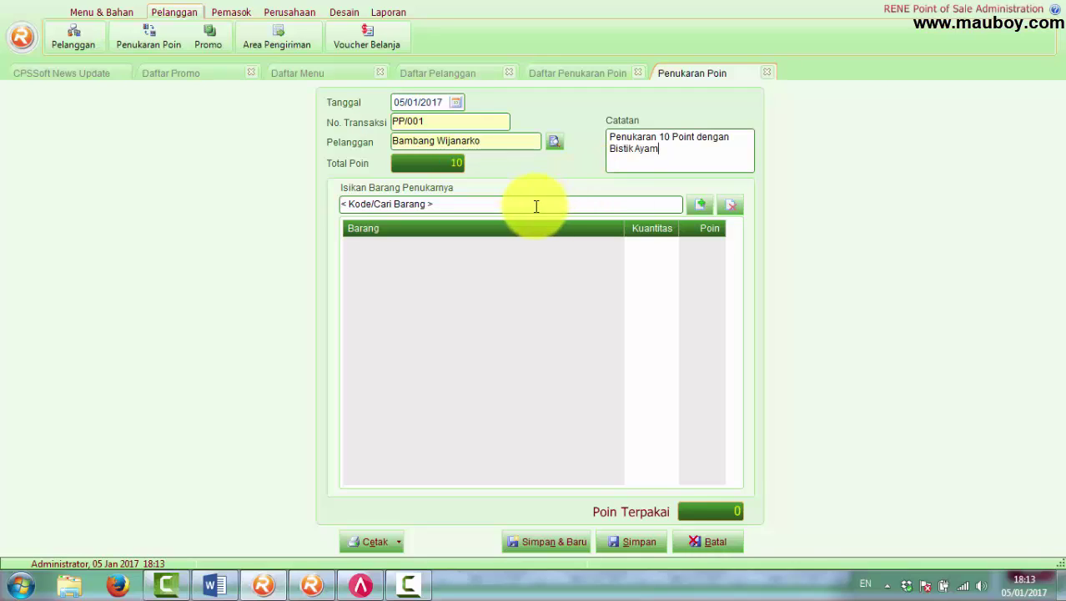
pyautogui.click(698, 206)
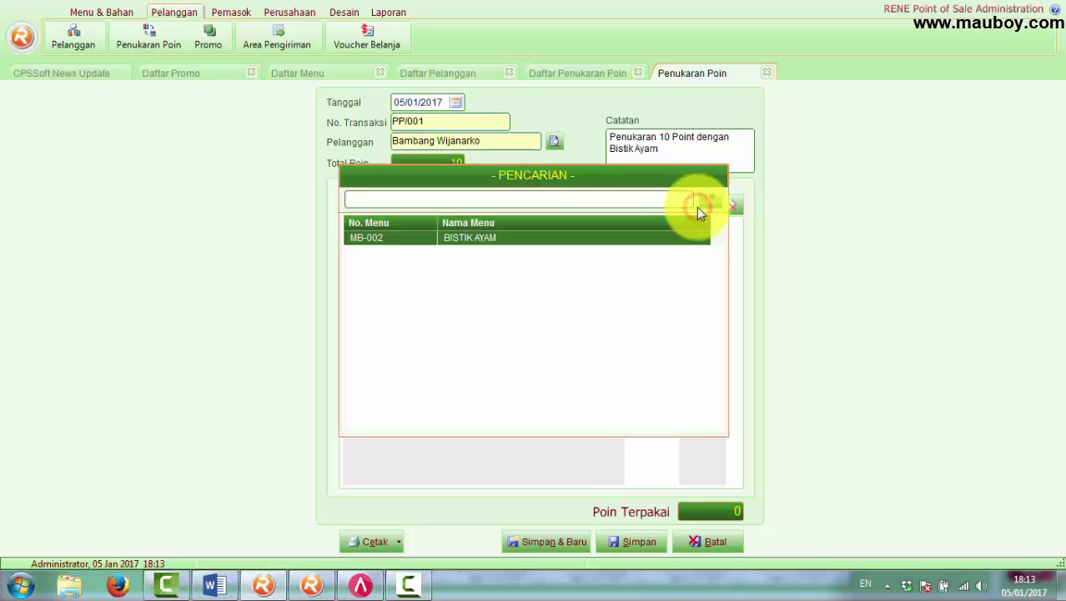
pyautogui.doubleClick(522, 239)
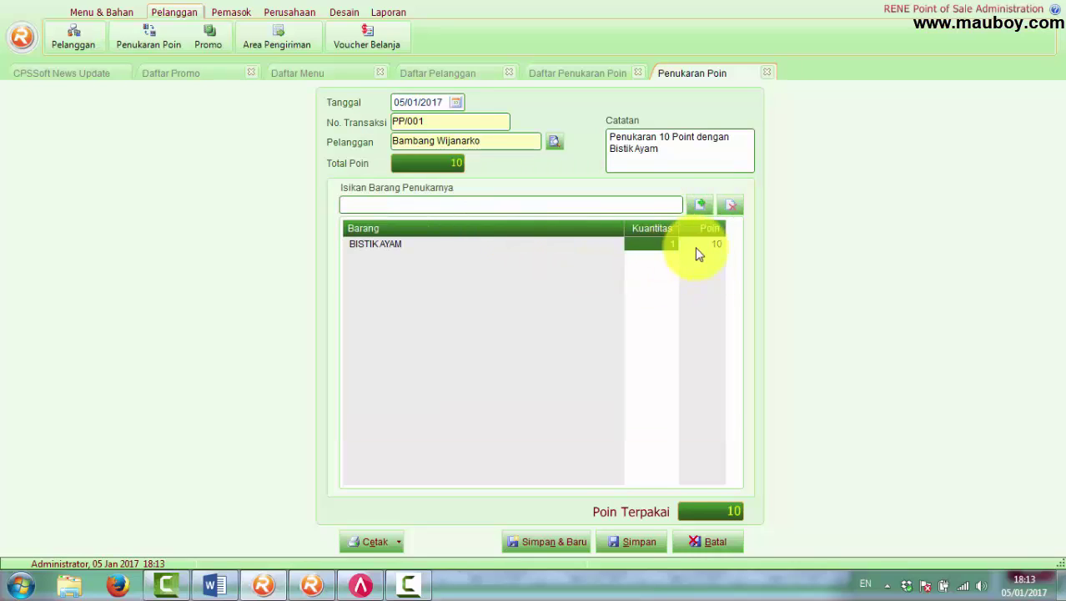
# - Print the point redemption with the Nitro PDF Creator printer and save the PDF as "Penukaran Point"
pyautogui.click(697, 246)
pyautogui.click(658, 247)
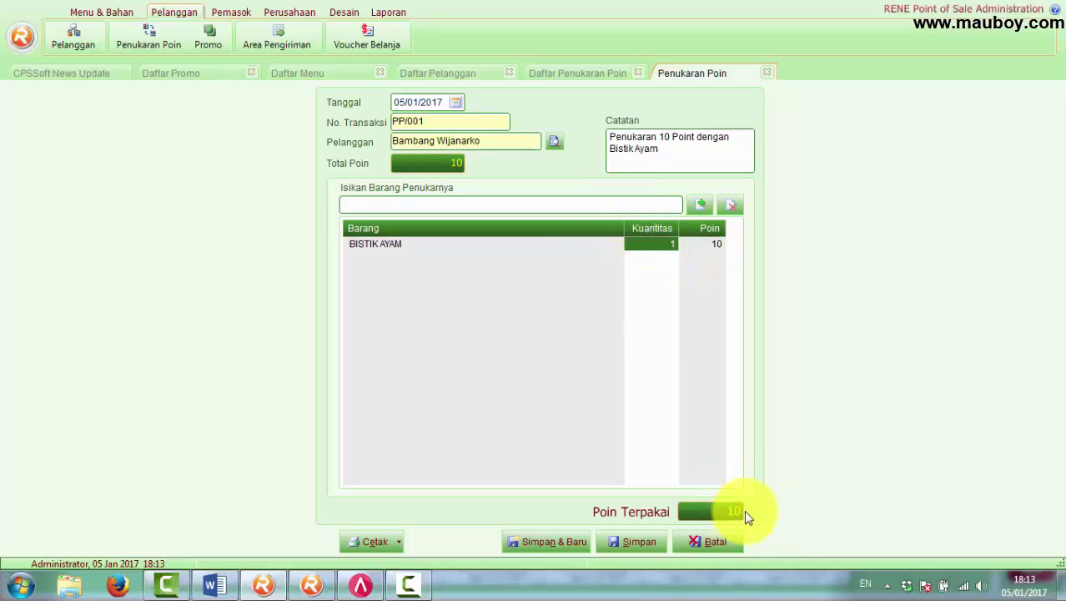
pyautogui.click(613, 545)
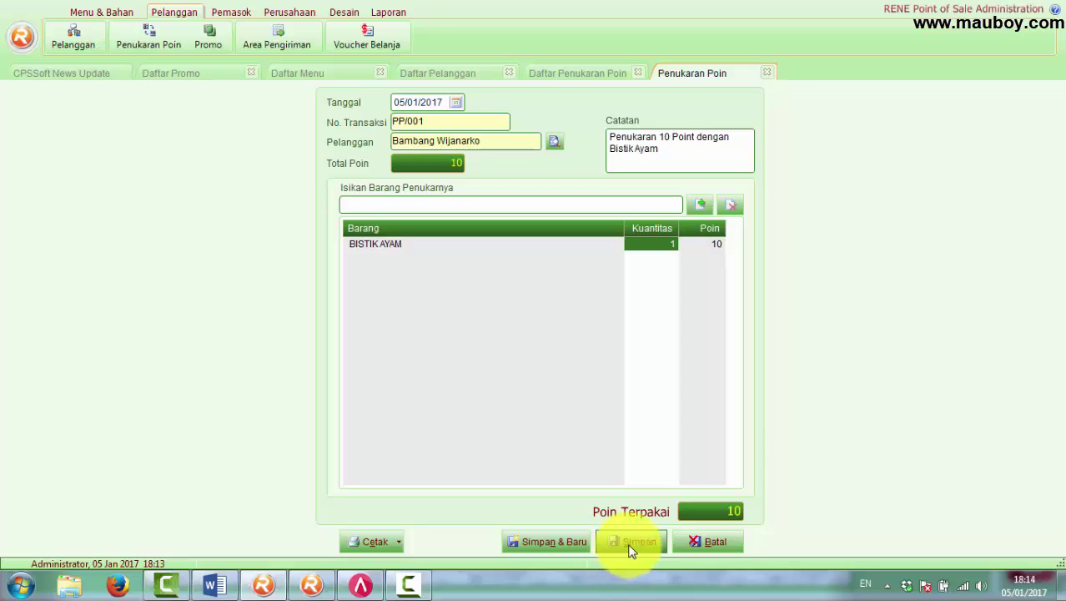
pyautogui.click(372, 544)
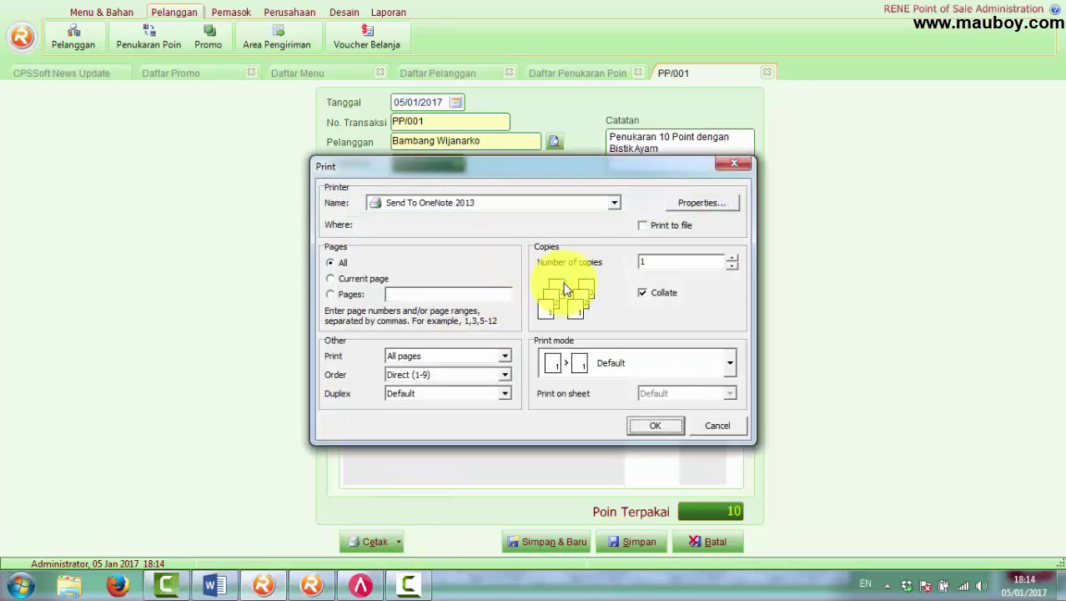
pyautogui.click(565, 200)
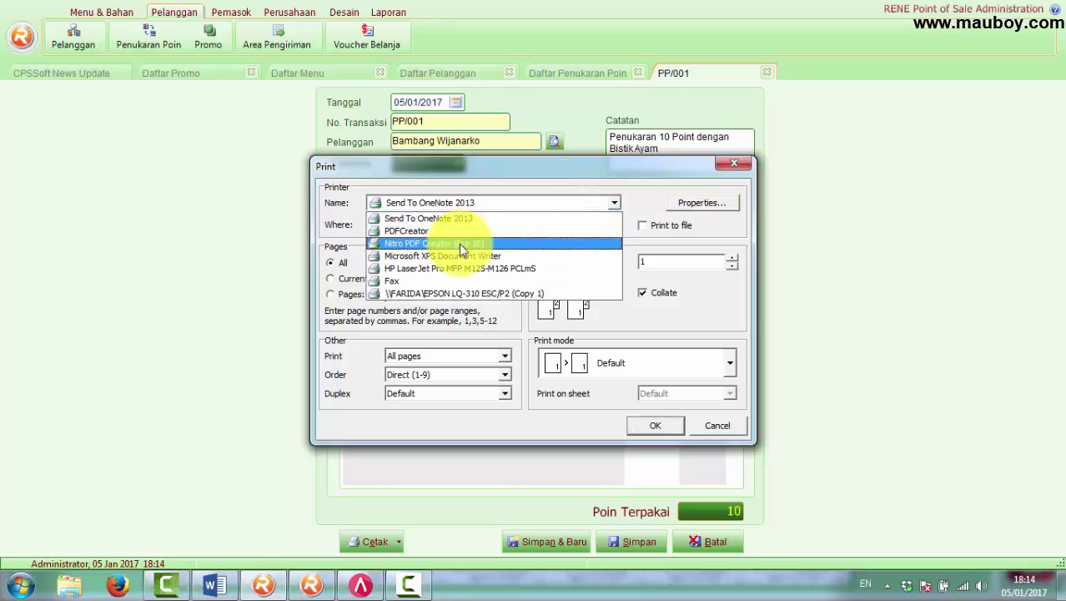
pyautogui.click(463, 243)
pyautogui.click(656, 429)
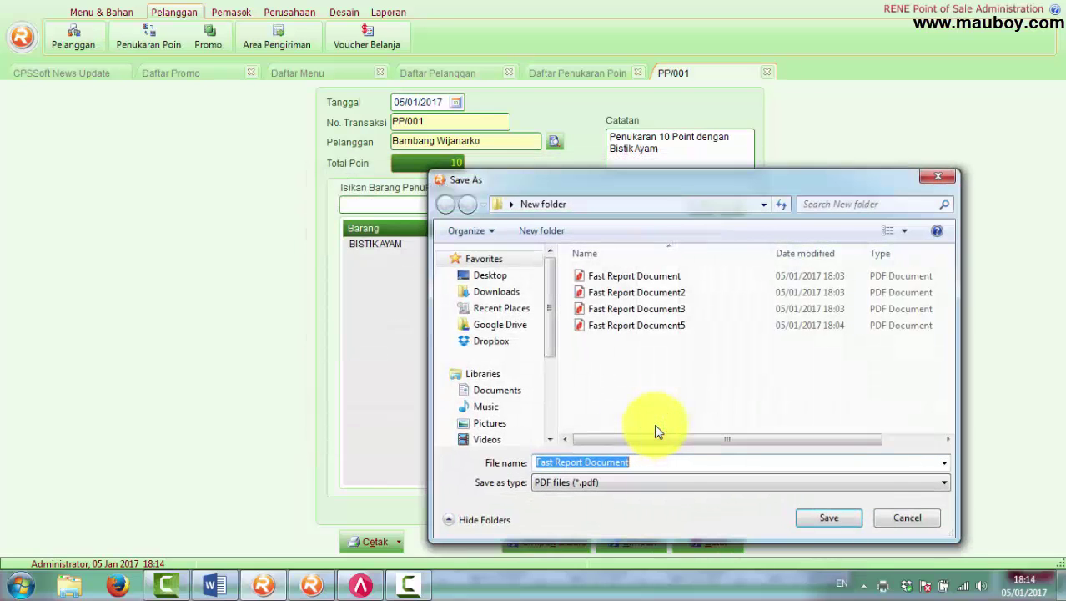
pyautogui.write('Penu')
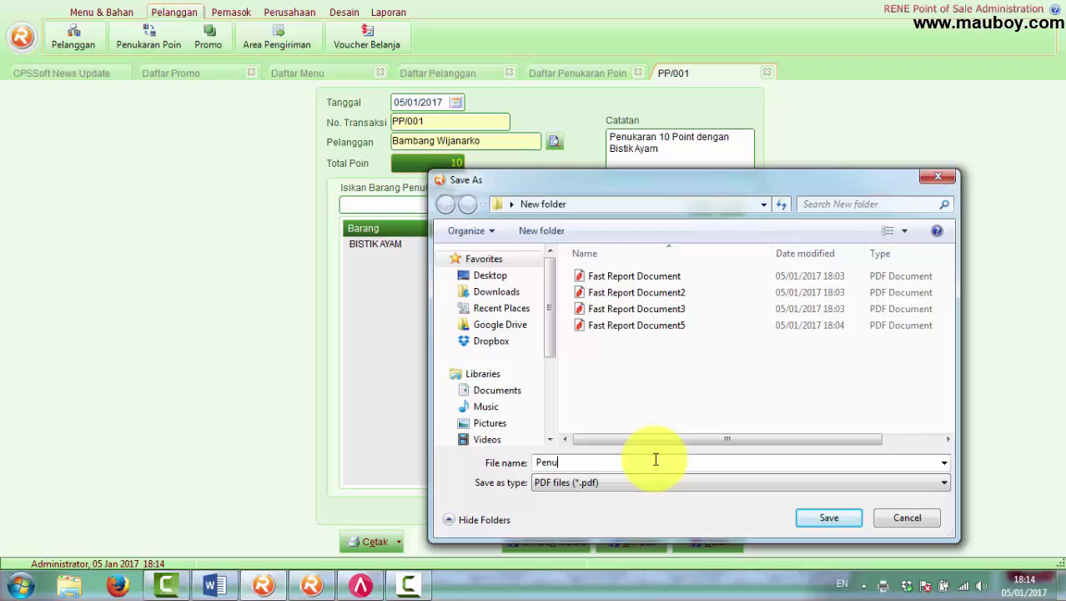
pyautogui.write('karan Point')
pyautogui.press('Return')
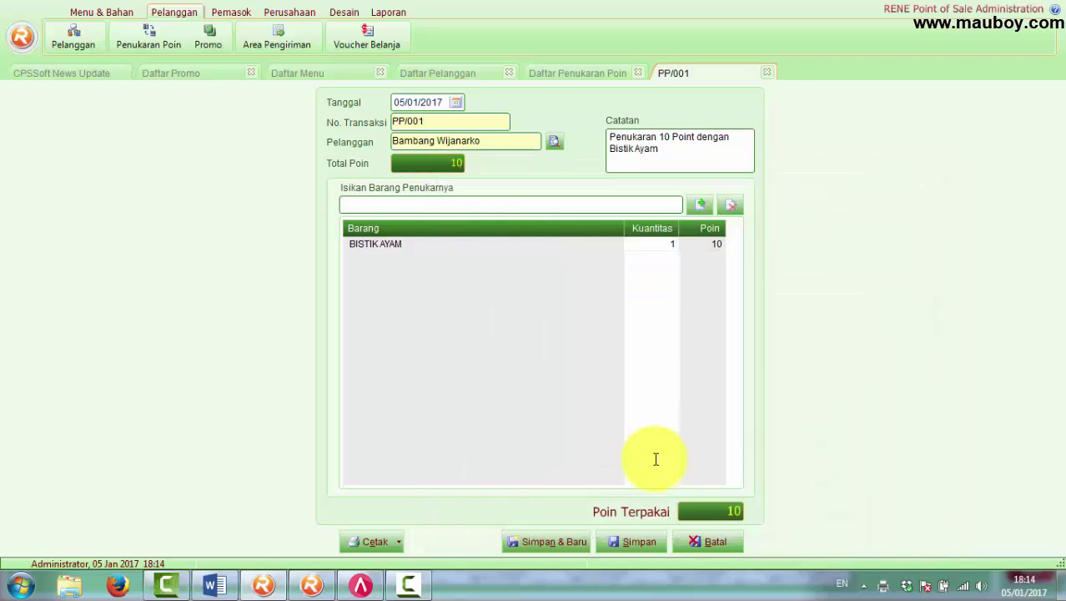
# - Examine the redemption PDF's customer details, redeemed item, points used and remaining balance, and close the PDF viewer
pyautogui.scroll(-10, 555, 360)
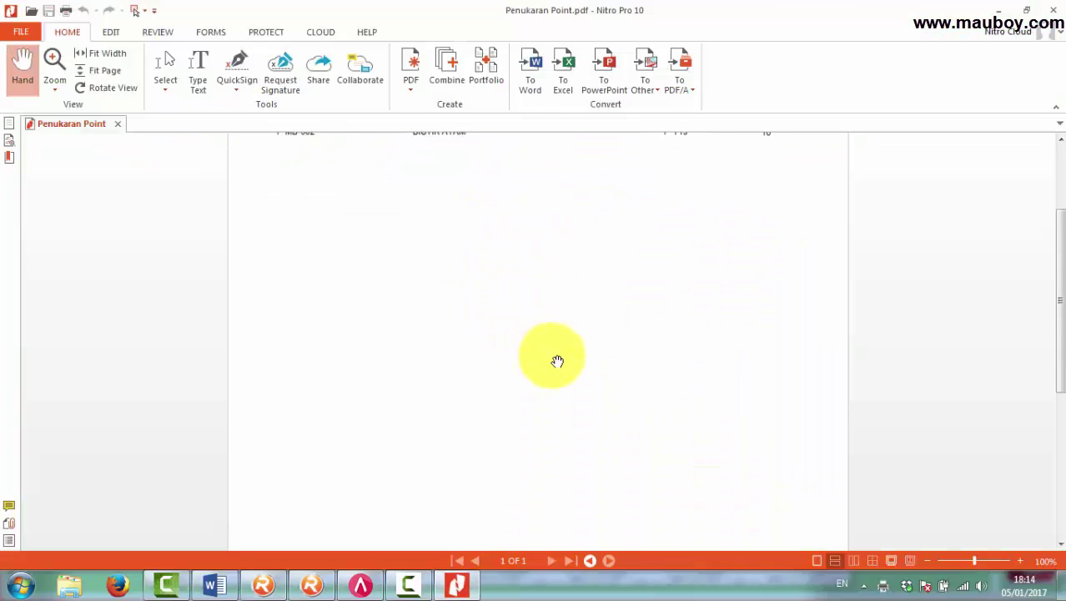
pyautogui.scroll(8, 557, 360)
pyautogui.scroll(2, 557, 360)
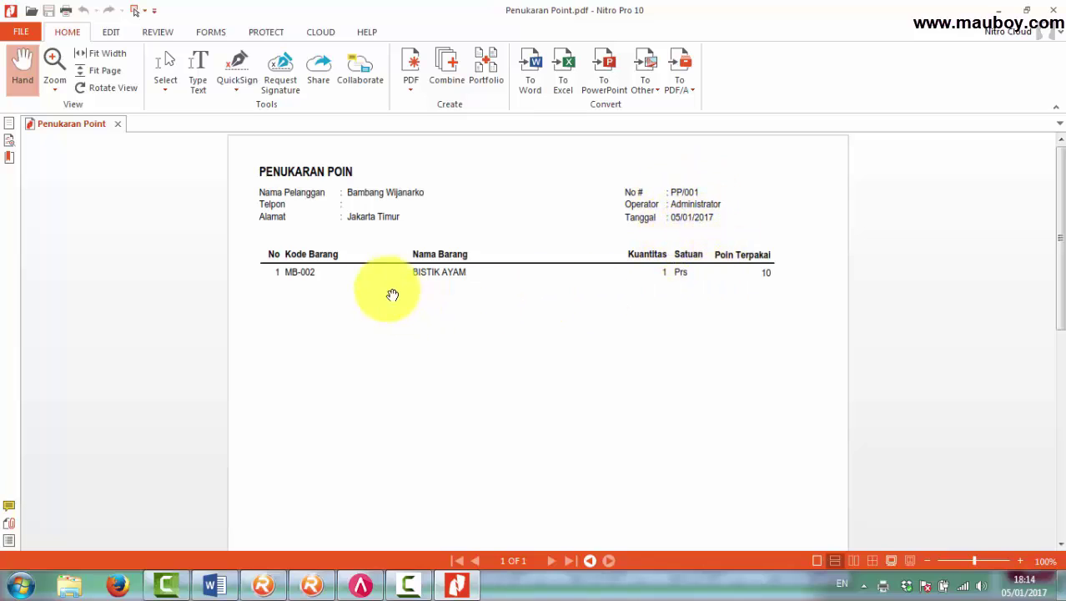
pyautogui.scroll(-5, 723, 284)
pyautogui.scroll(-2, 722, 292)
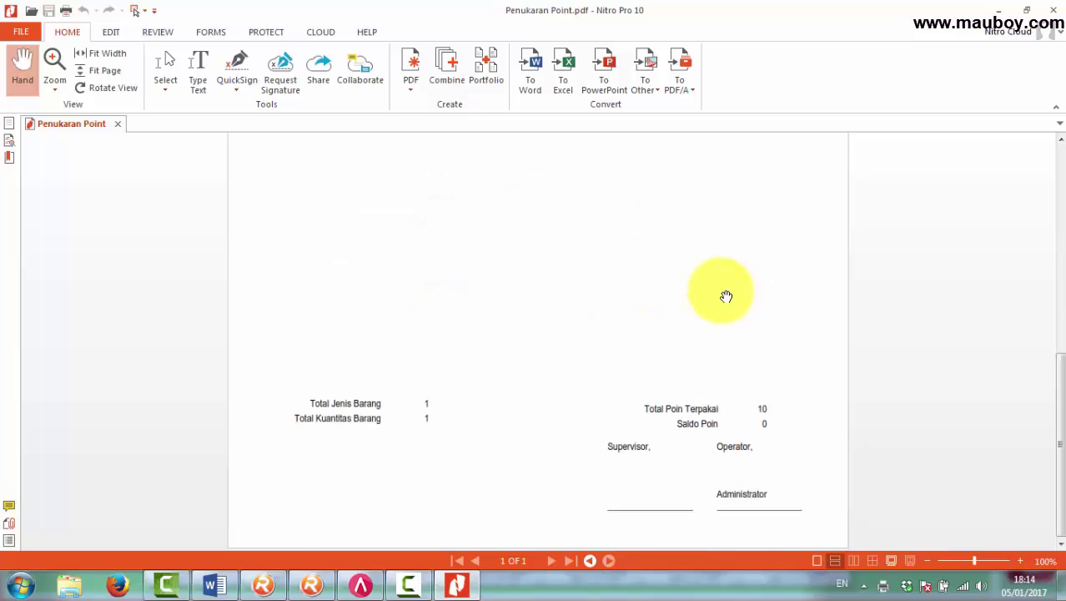
pyautogui.scroll(5, 564, 419)
pyautogui.scroll(1, 565, 419)
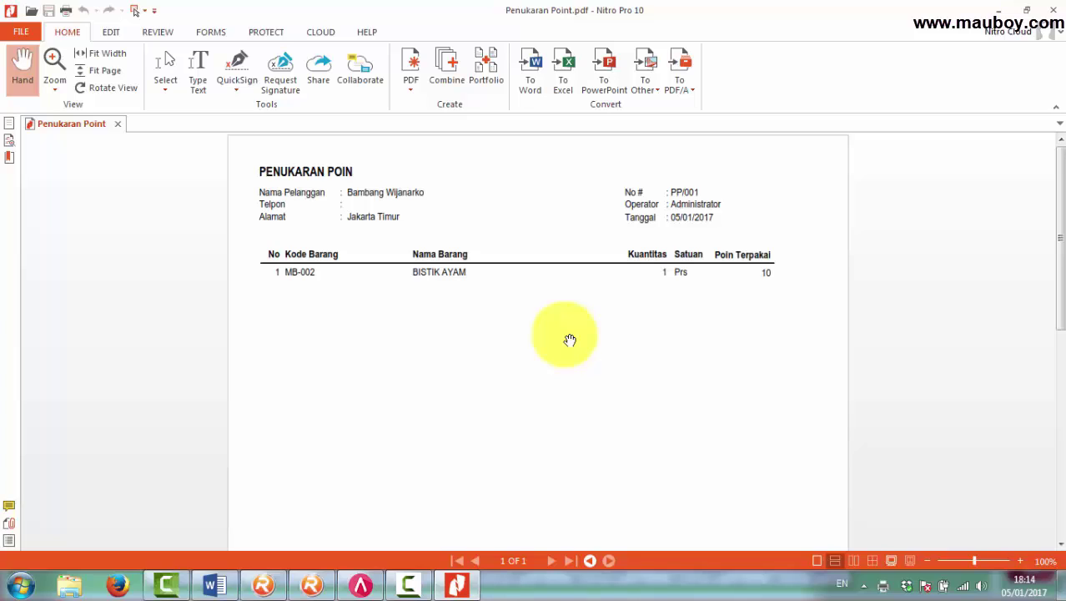
pyautogui.scroll(-5, 584, 333)
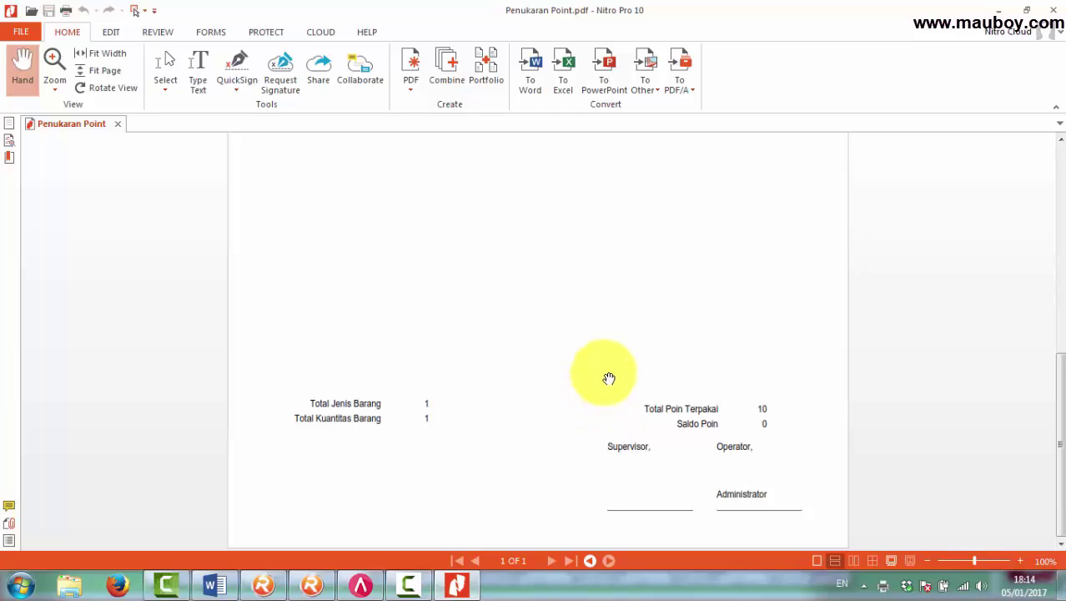
pyautogui.scroll(3, 609, 378)
pyautogui.scroll(-2, 607, 378)
pyautogui.scroll(1, 603, 378)
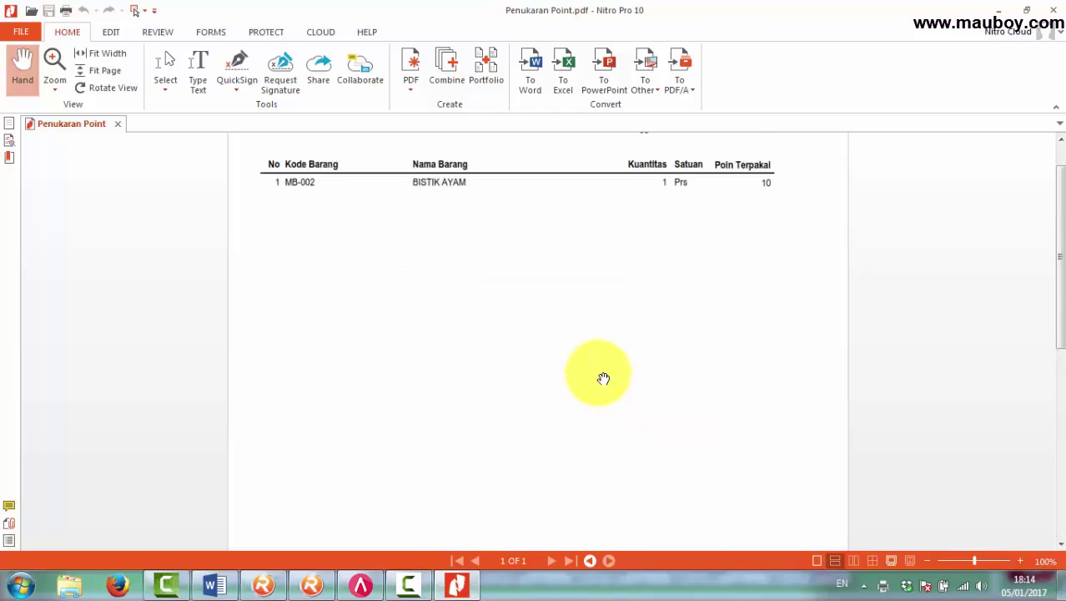
pyautogui.scroll(2, 603, 377)
pyautogui.scroll(-5, 603, 378)
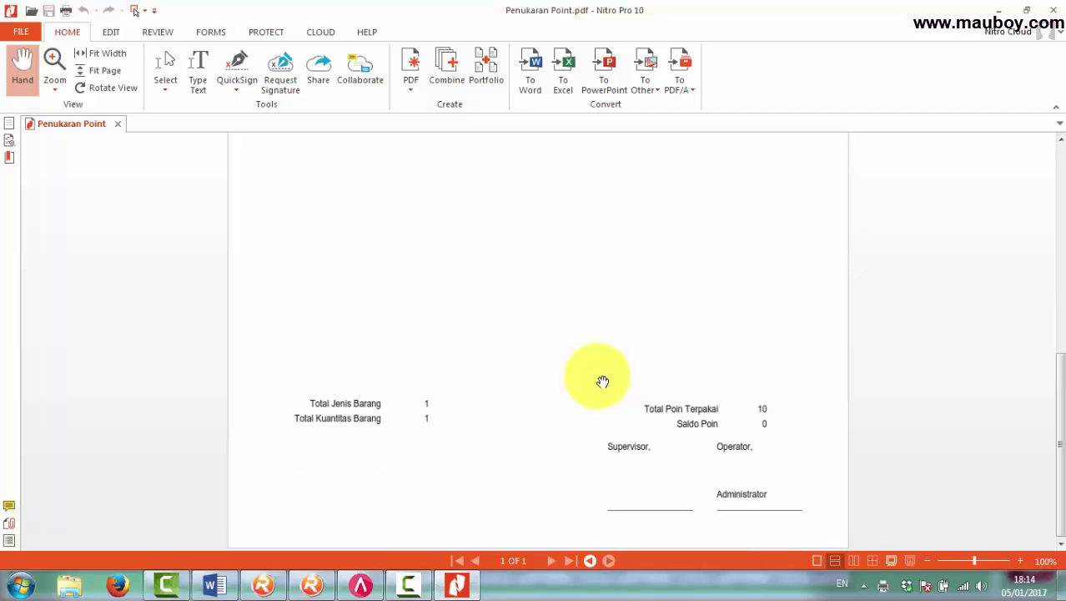
pyautogui.click(1056, 10)
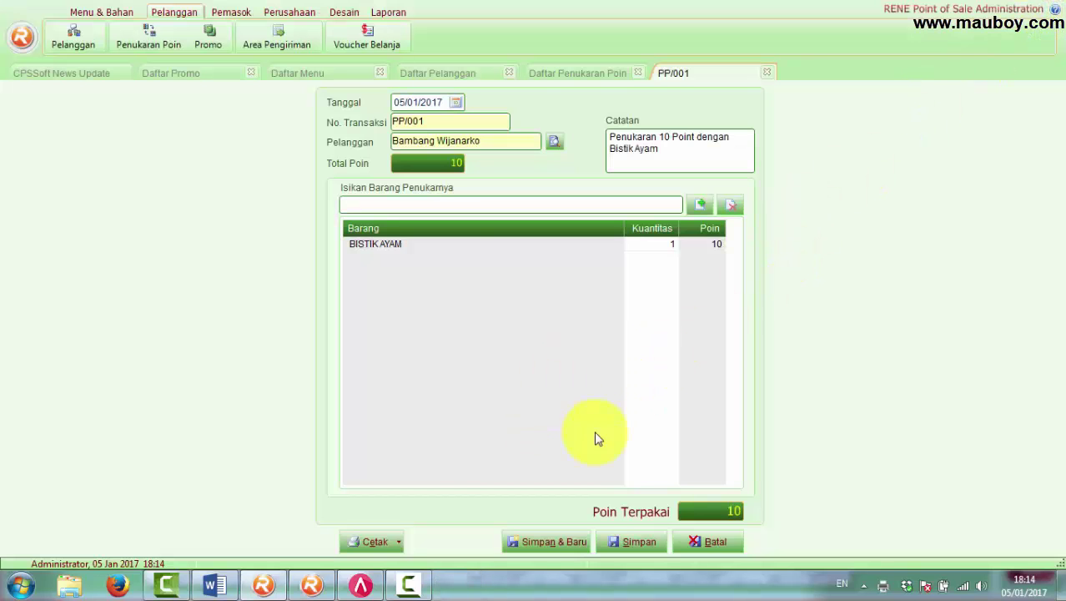
# - Save the point redemption and refresh the customer list to check the member's remaining points
pyautogui.click(645, 541)
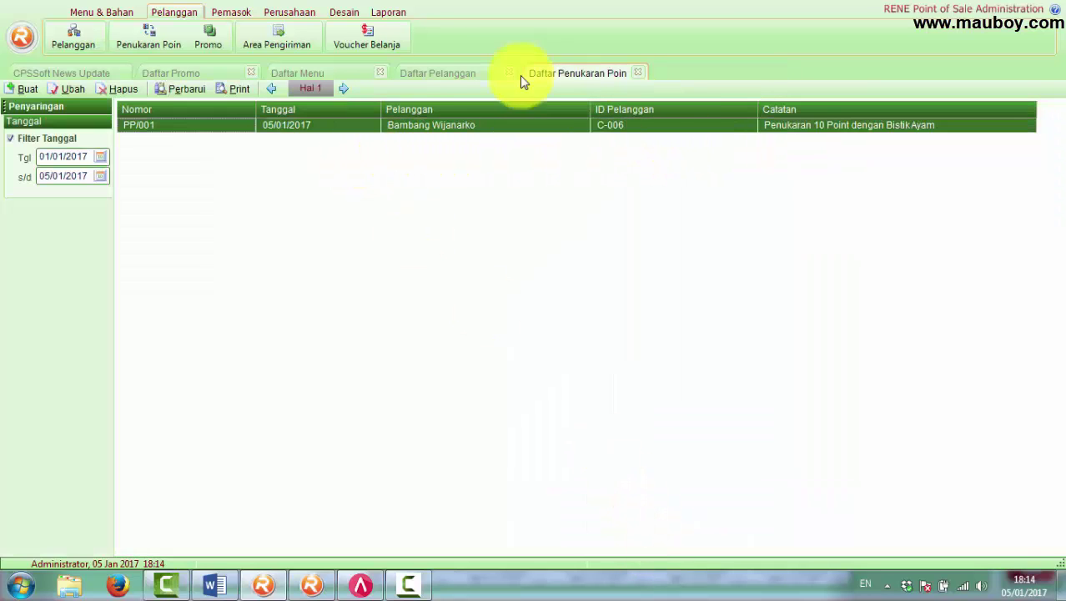
pyautogui.click(429, 74)
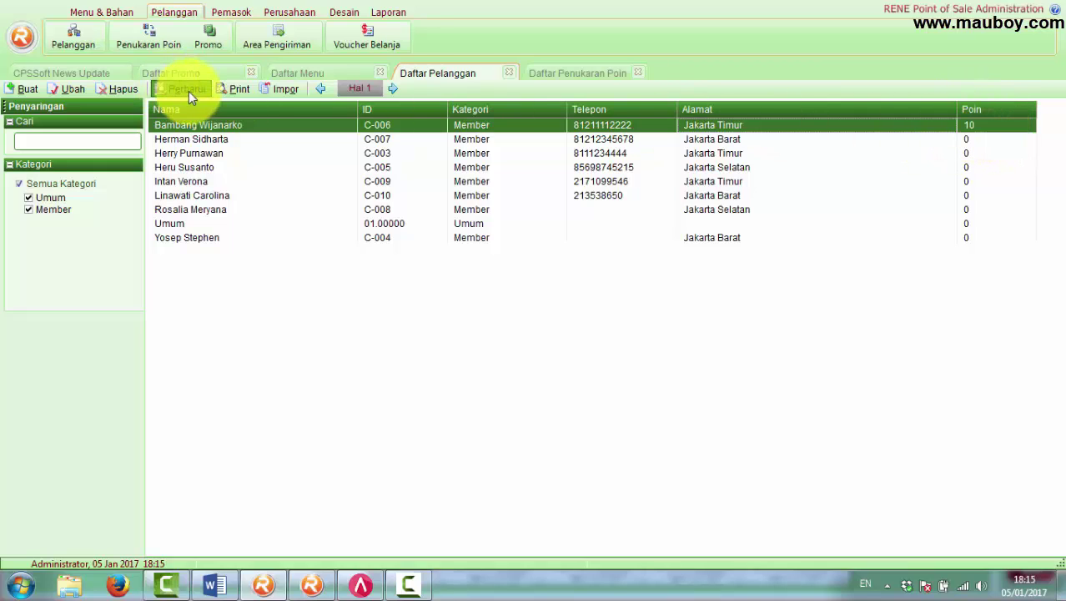
pyautogui.click(956, 127)
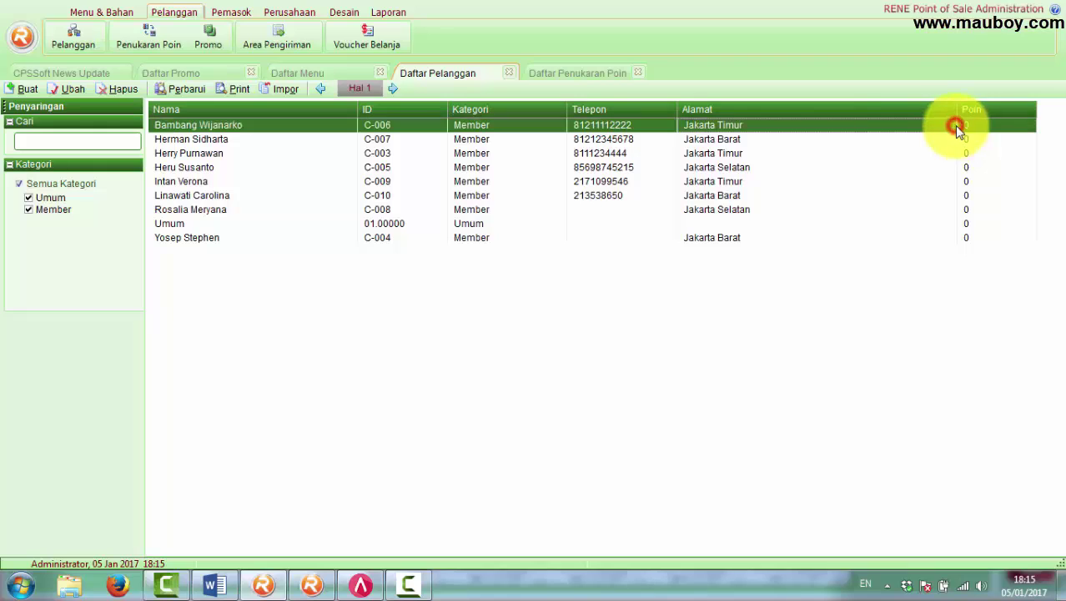
pyautogui.click(720, 140)
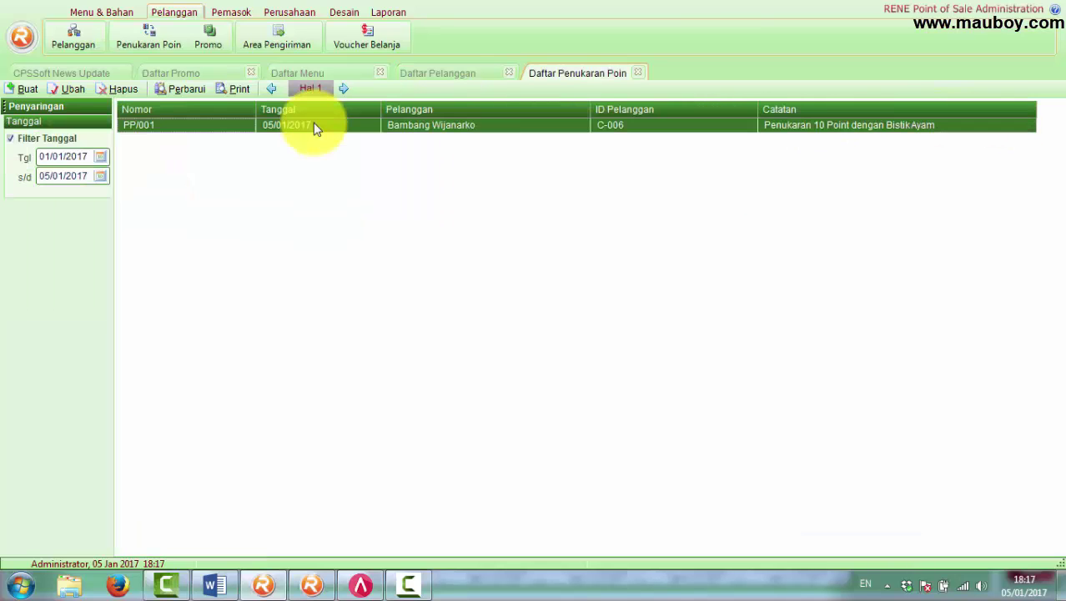
# - Reopen the saved redemption from the point redemption list and examine the quantity and points of the BISTIK AYAM row
pyautogui.doubleClick(705, 127)
pyautogui.click(395, 241)
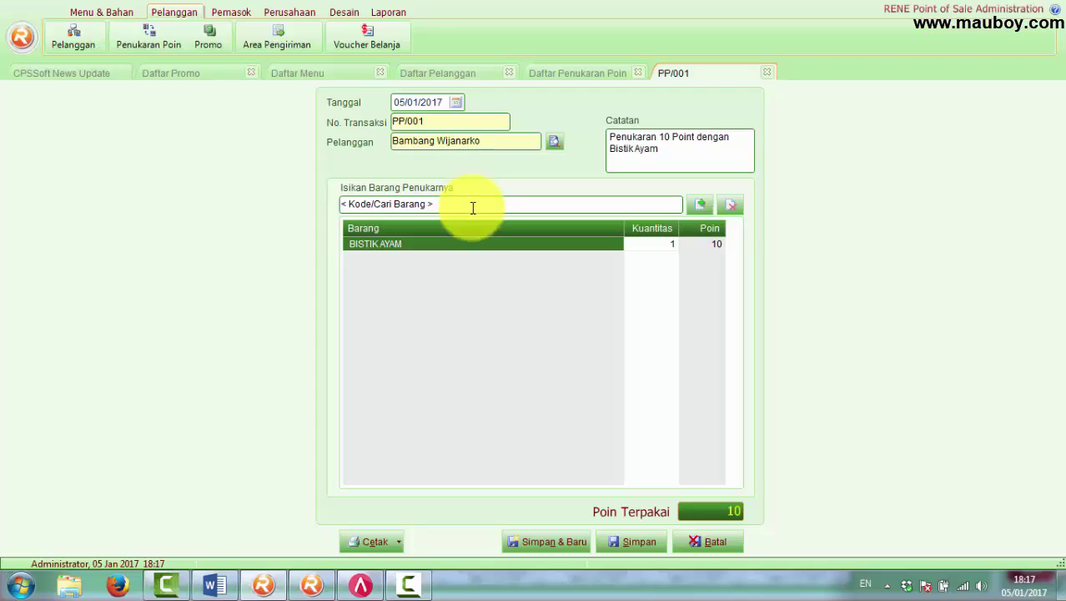
pyautogui.click(648, 243)
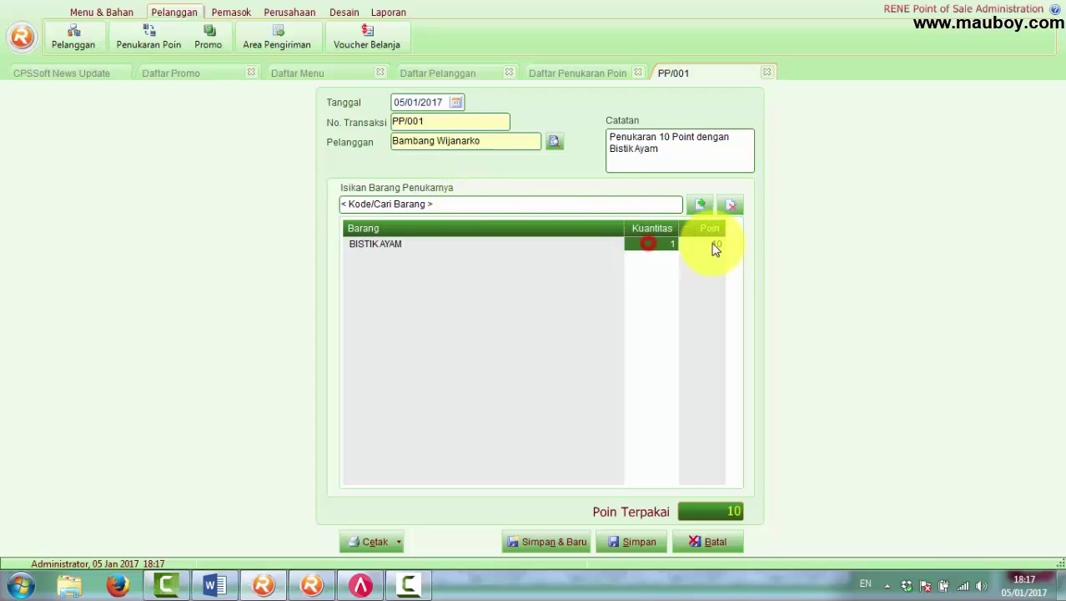
pyautogui.click(641, 244)
pyautogui.click(599, 245)
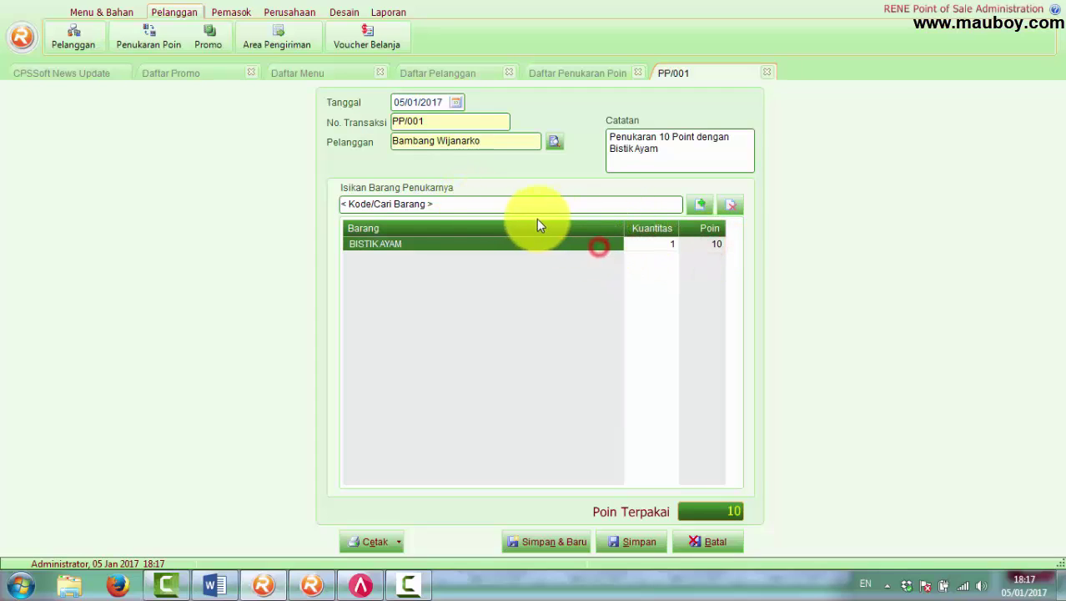
pyautogui.click(515, 205)
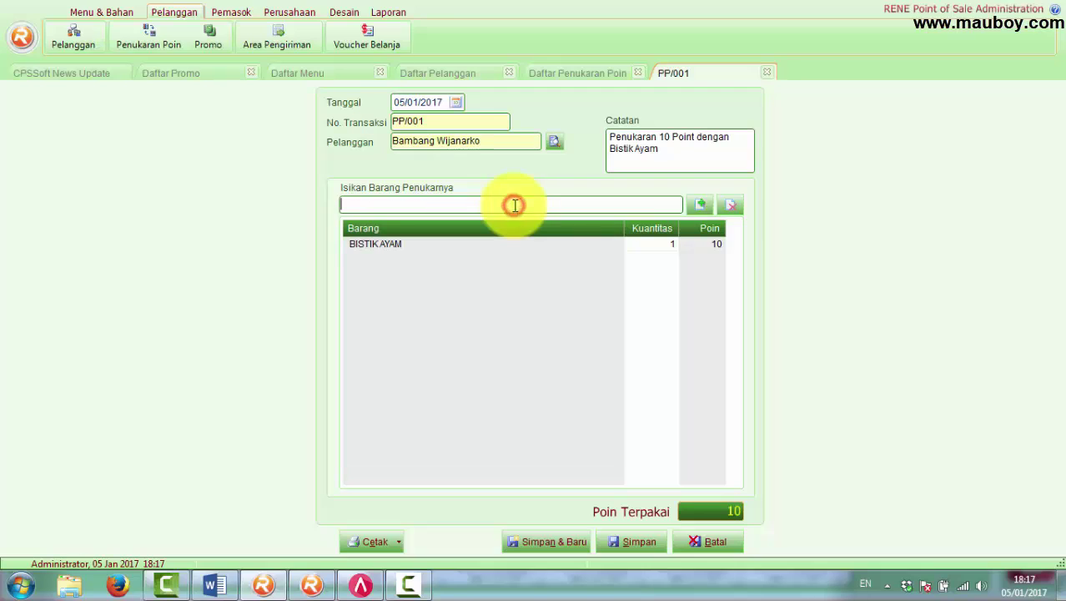
pyautogui.click(581, 249)
pyautogui.click(669, 245)
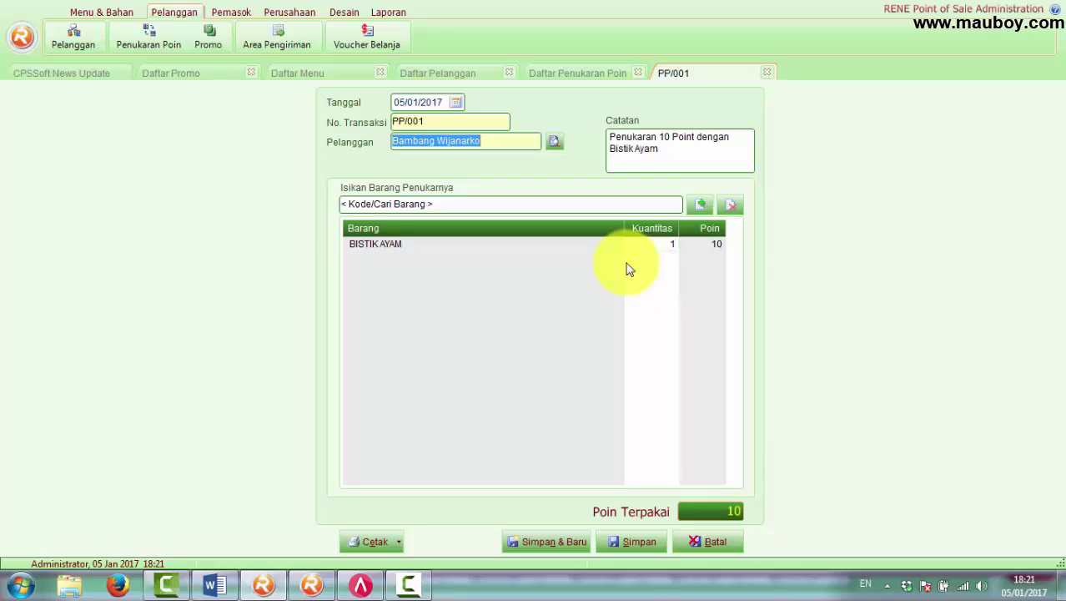
pyautogui.click(587, 246)
pyautogui.click(668, 246)
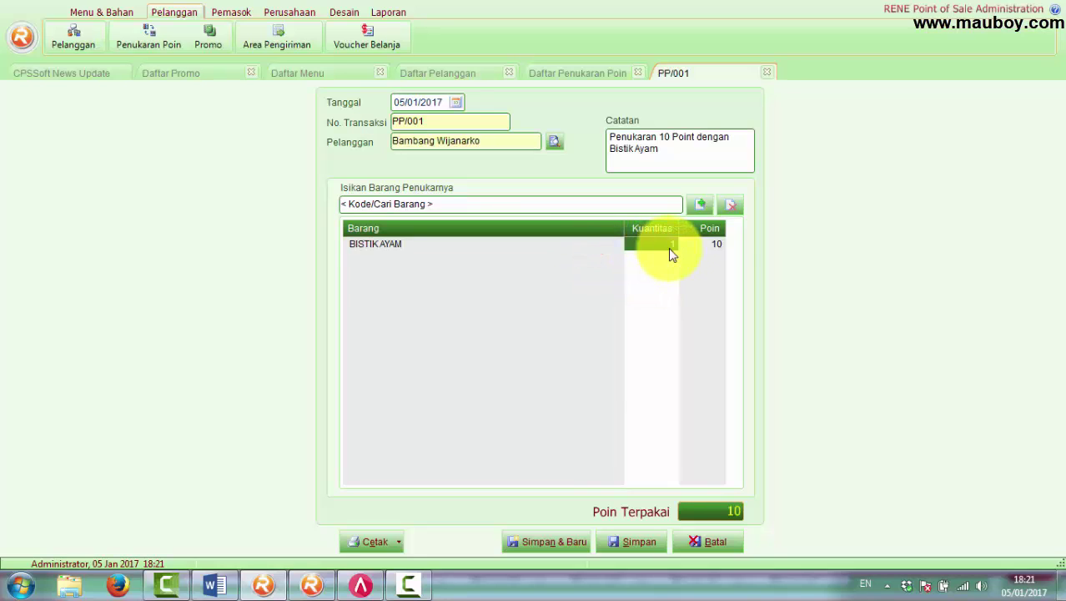
pyautogui.click(716, 245)
pyautogui.click(641, 247)
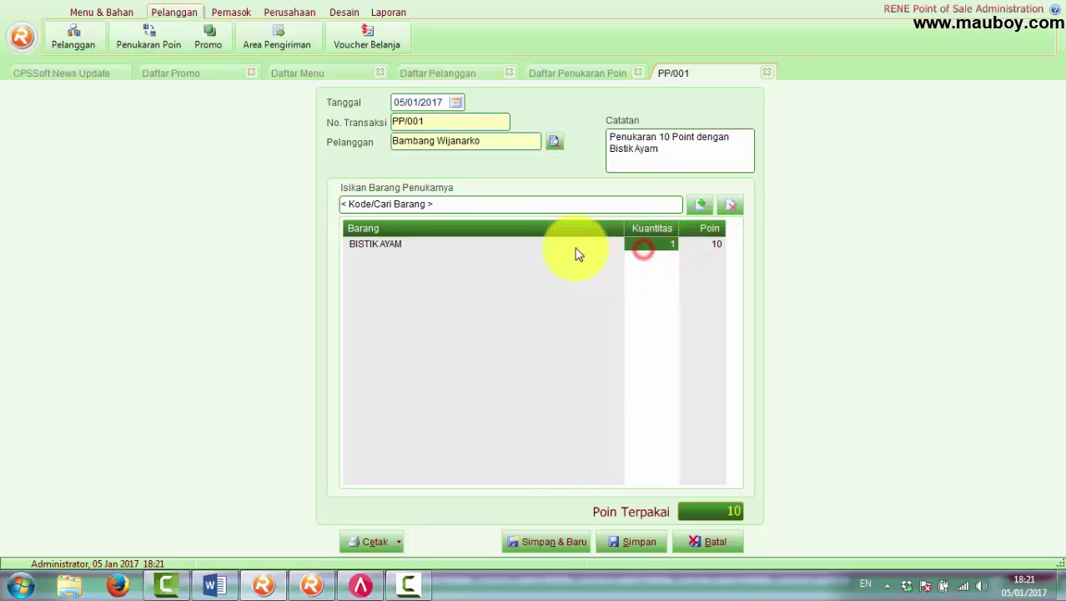
pyautogui.click(574, 247)
pyautogui.click(655, 244)
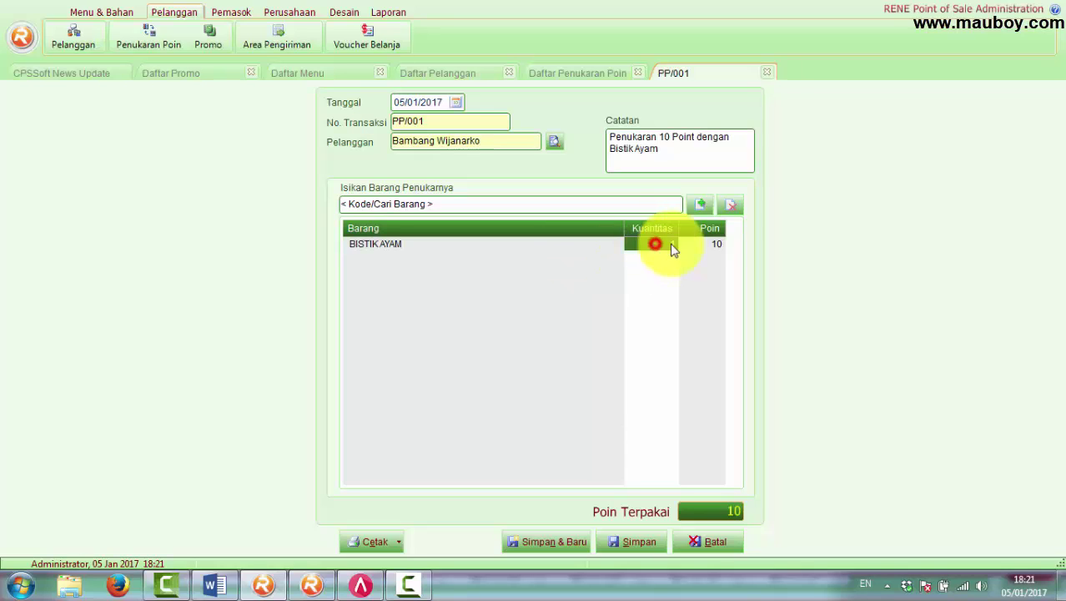
pyautogui.click(662, 247)
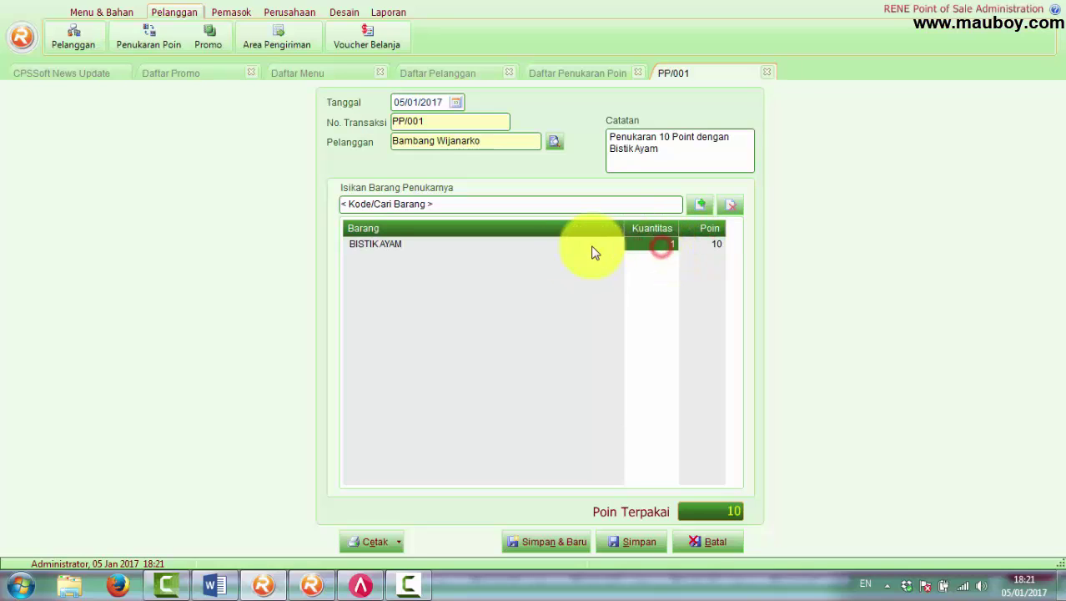
pyautogui.click(592, 248)
pyautogui.click(657, 246)
pyautogui.click(703, 248)
pyautogui.click(643, 246)
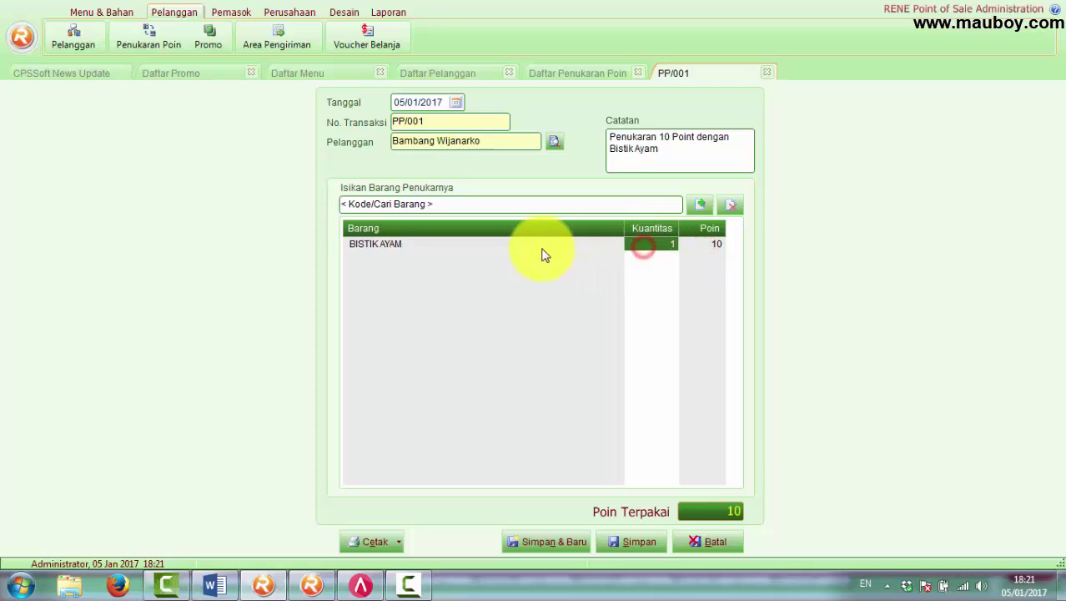
pyautogui.click(542, 250)
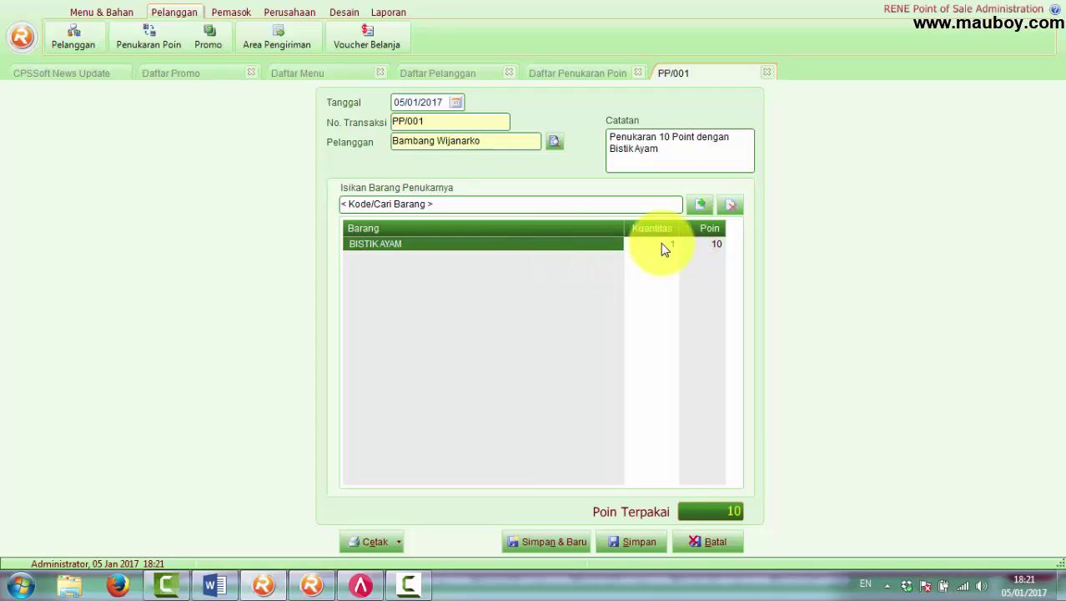
pyautogui.click(661, 244)
pyautogui.click(698, 245)
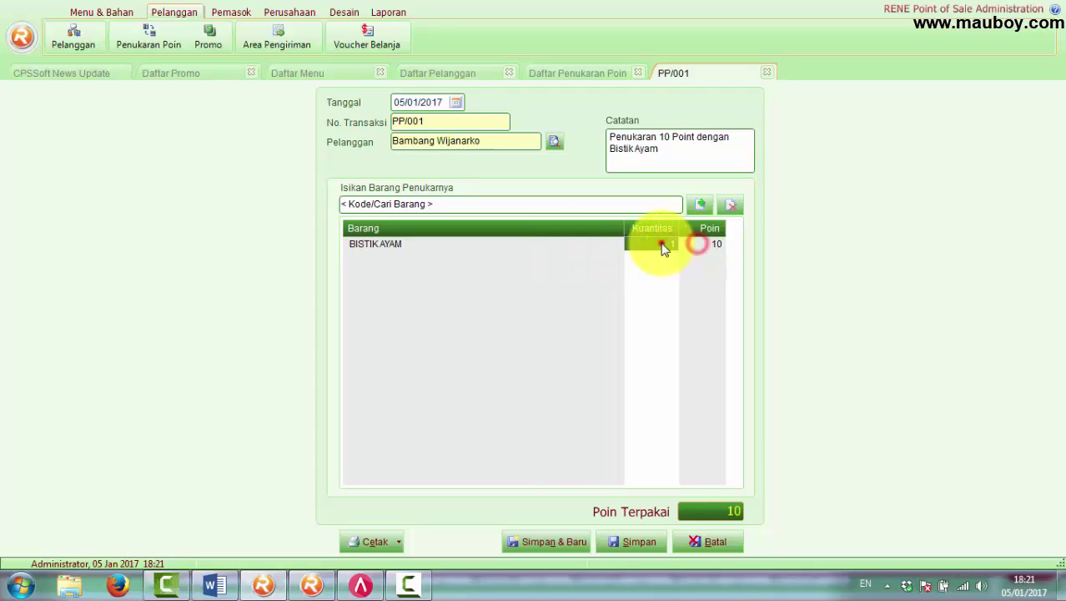
pyautogui.click(660, 244)
pyautogui.click(610, 251)
pyautogui.click(656, 248)
pyautogui.click(705, 248)
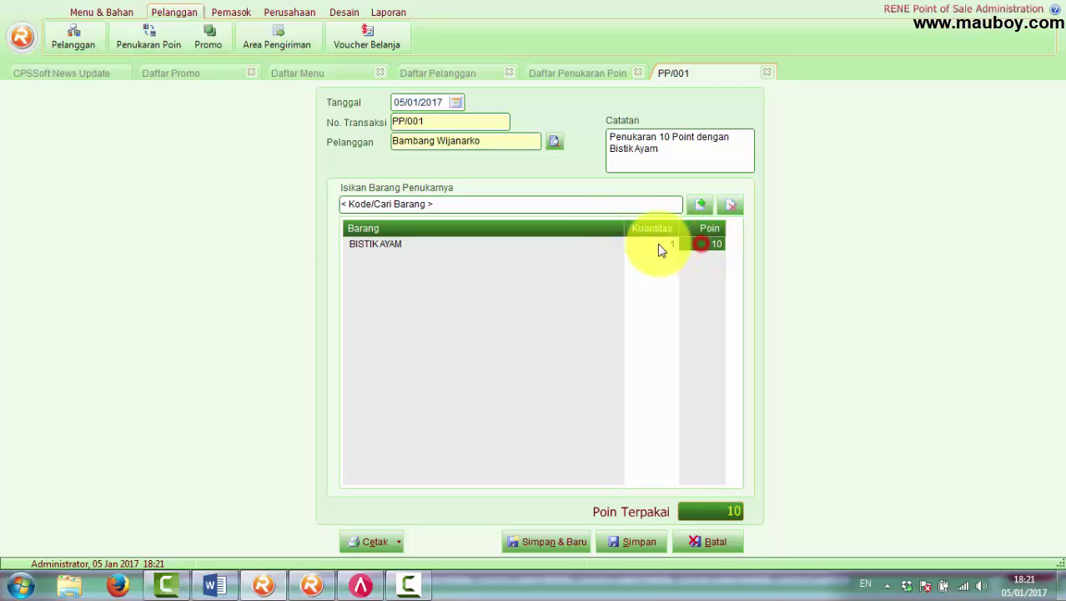
pyautogui.click(660, 247)
pyautogui.click(575, 250)
pyautogui.click(659, 246)
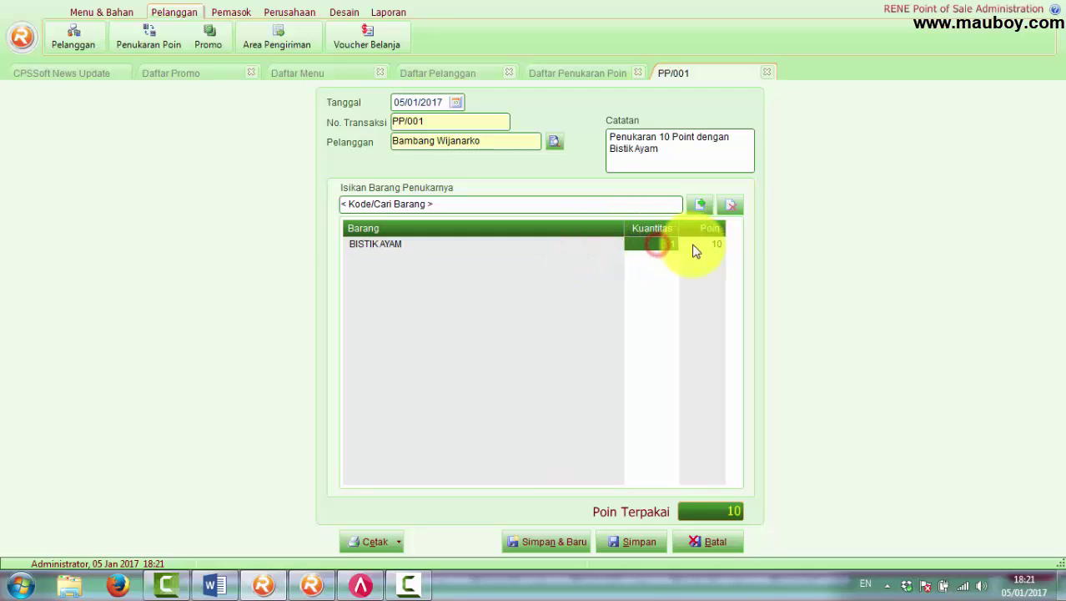
pyautogui.click(659, 245)
pyautogui.click(596, 246)
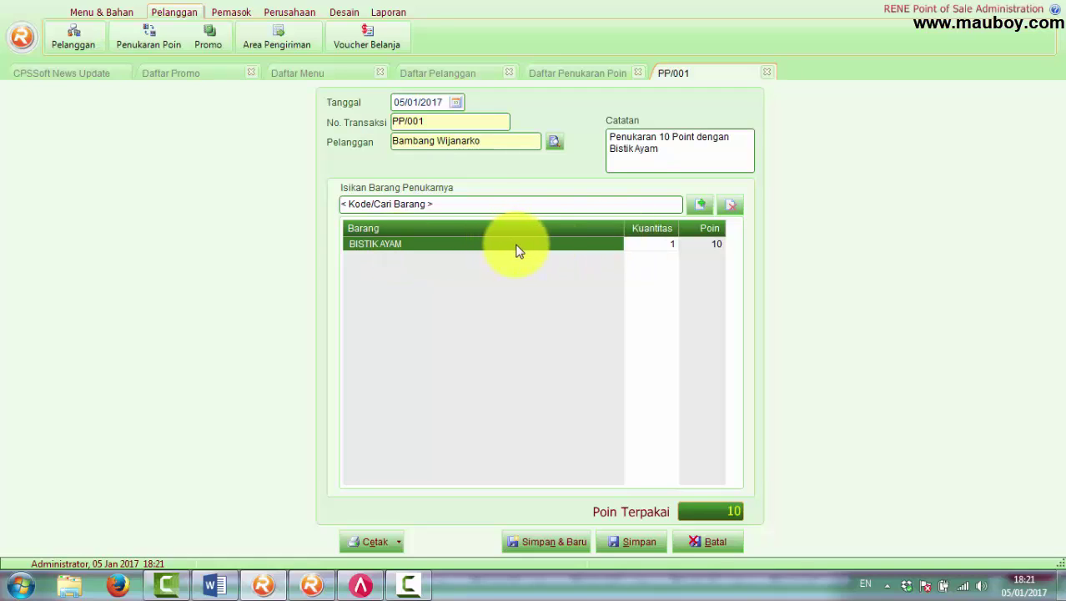
pyautogui.click(648, 245)
pyautogui.click(574, 244)
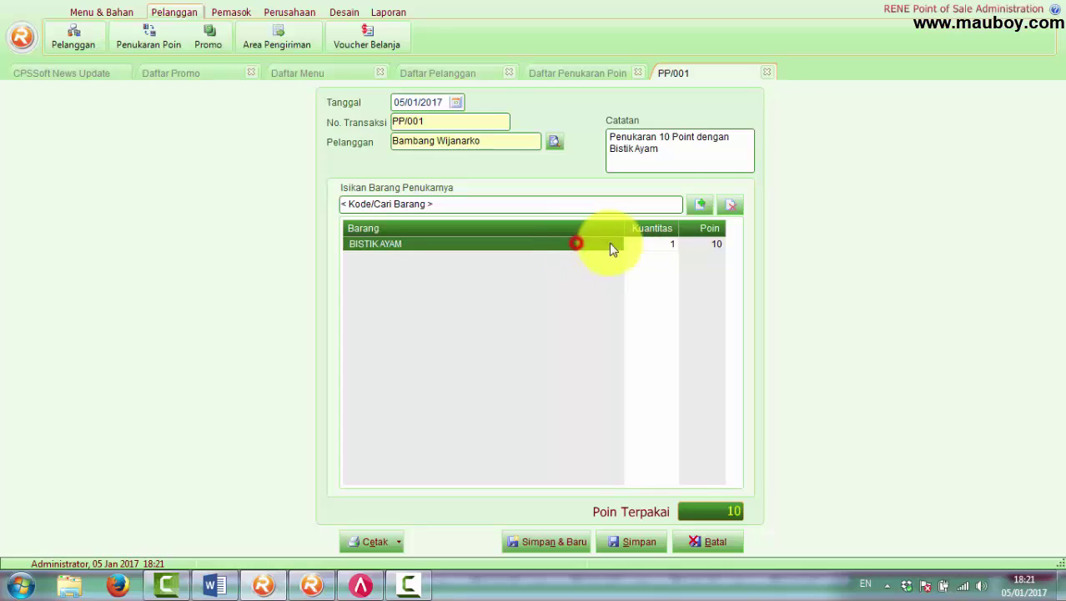
pyautogui.click(666, 244)
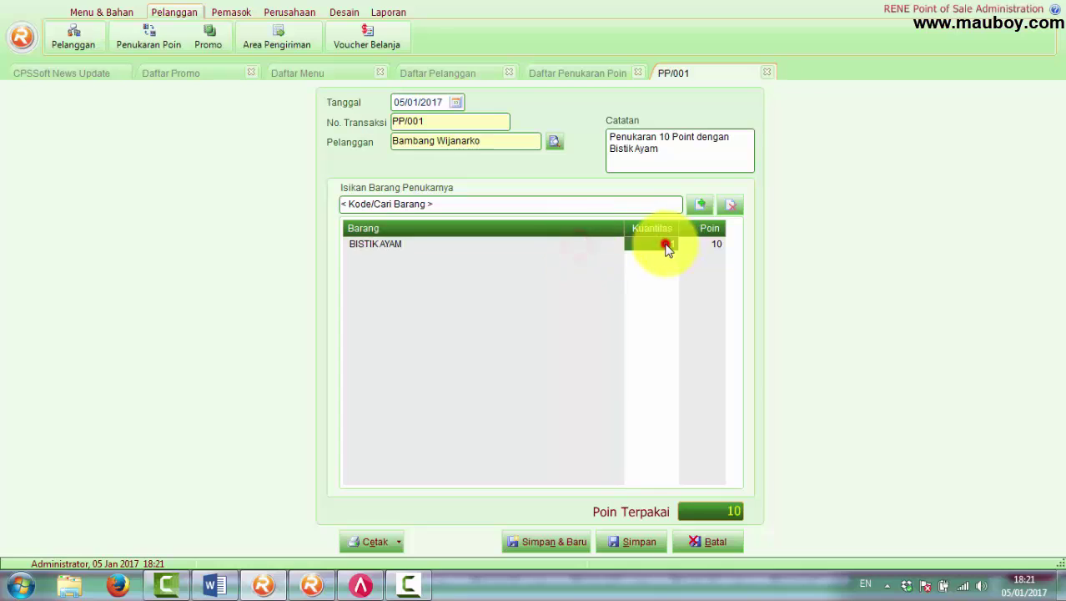
# - Save the reopened redemption and close the point redemption, customer and menu lists
pyautogui.click(639, 547)
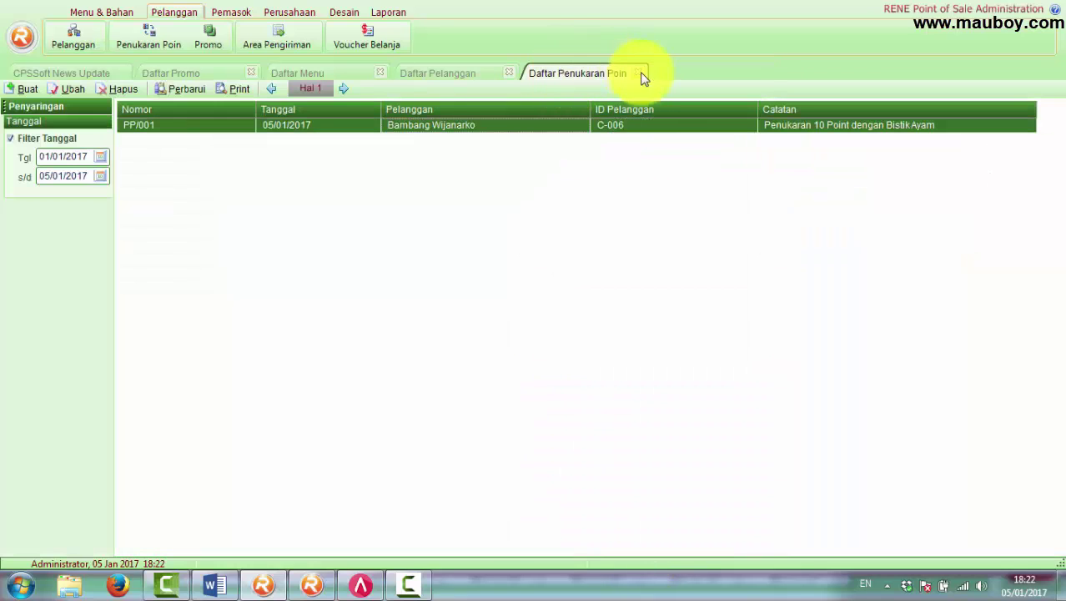
pyautogui.click(192, 89)
pyautogui.click(641, 74)
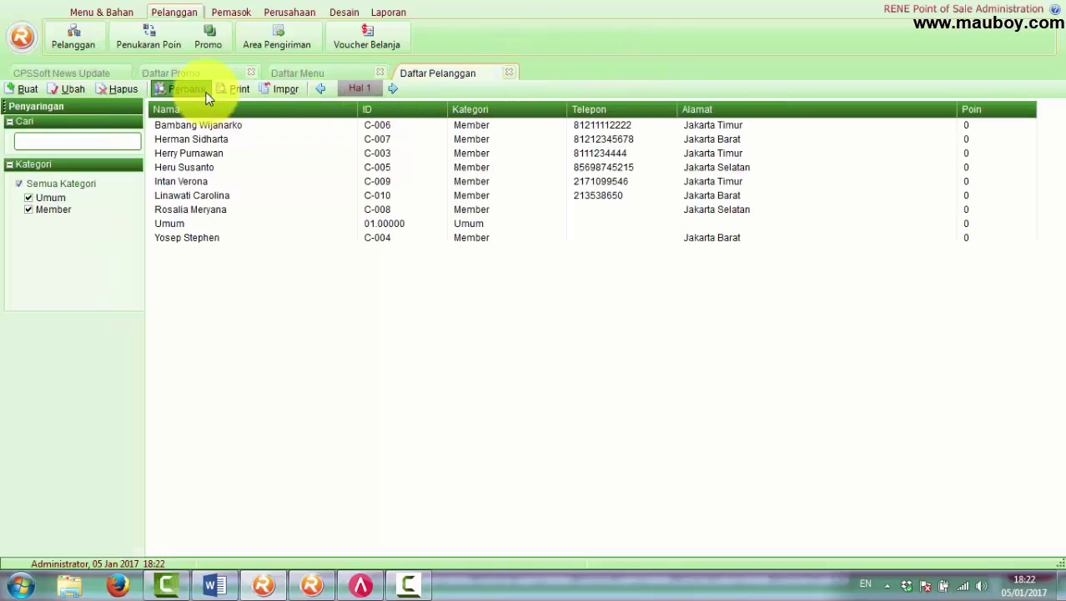
pyautogui.click(258, 125)
pyautogui.click(509, 73)
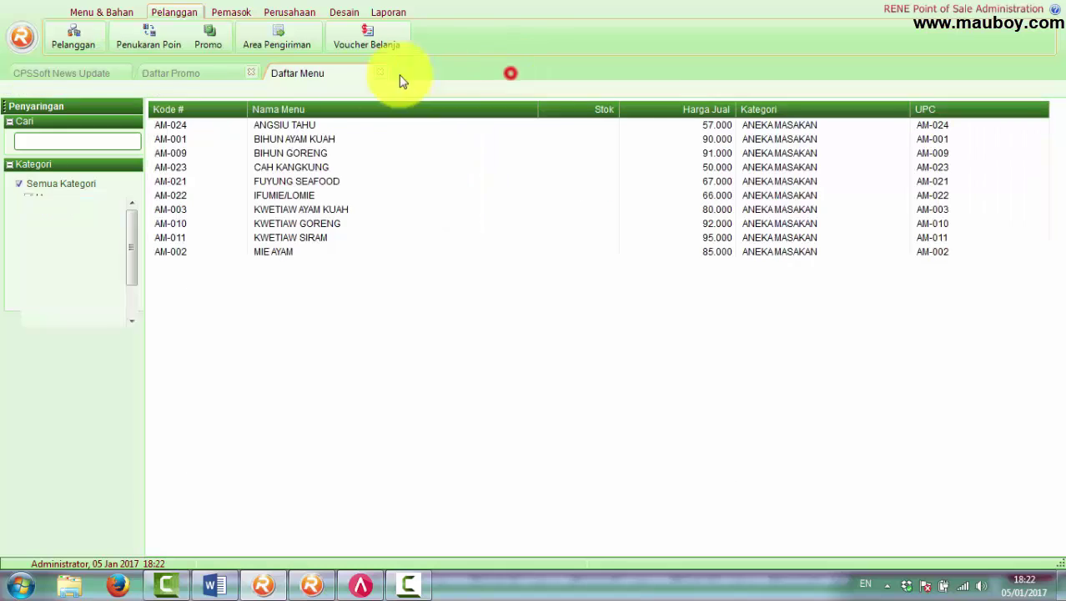
pyautogui.click(383, 73)
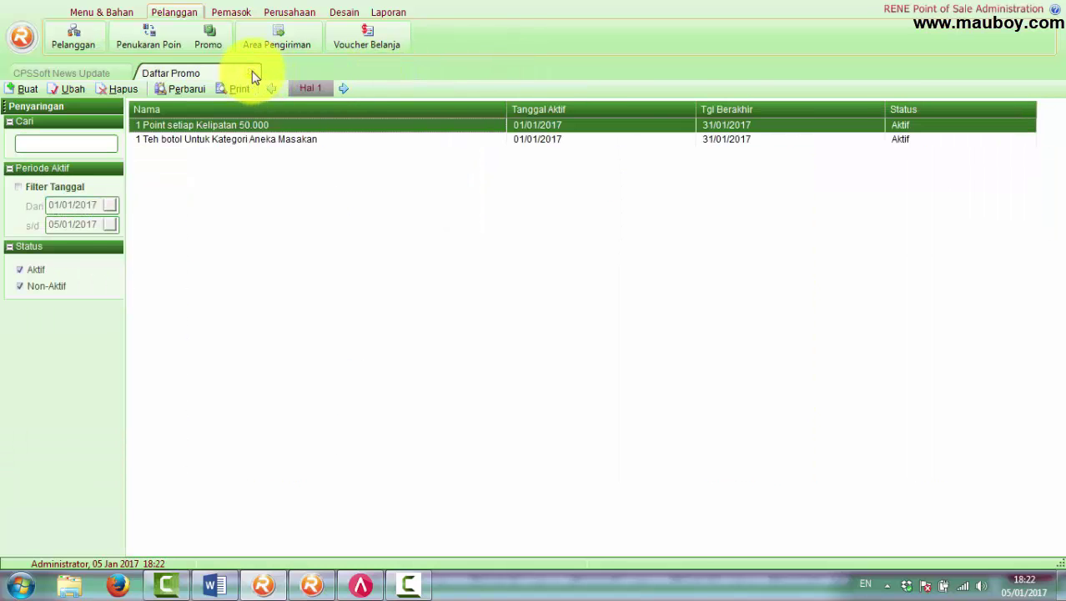